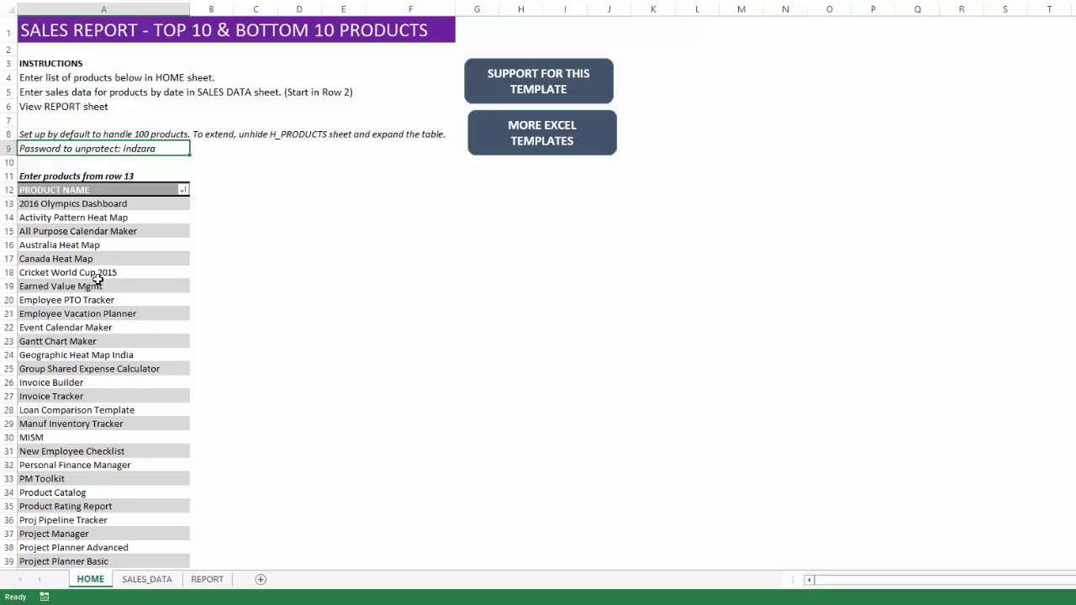
- Review the product list on the HOME sheet and the dated sales records on the SALES_DATA sheet
{"action": "scroll", "coordinate": [97, 278], "scroll_direction": "down", "scroll_amount": 3}
{"action": "scroll", "coordinate": [96, 279], "scroll_direction": "up", "scroll_amount": 3}
{"action": "left_click", "coordinate": [148, 579]}
{"action": "left_click", "coordinate": [200, 185]}
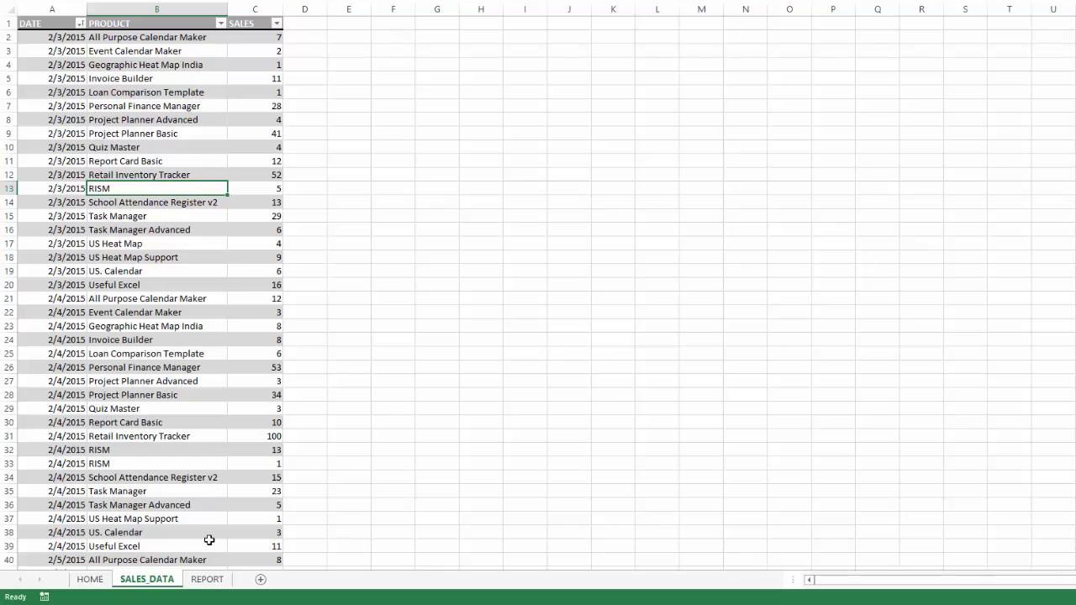
- On the REPORT sheet, show Yesterday's sales, comparing them first with Same day last week and then with Previous Day
{"action": "left_click", "coordinate": [207, 580]}
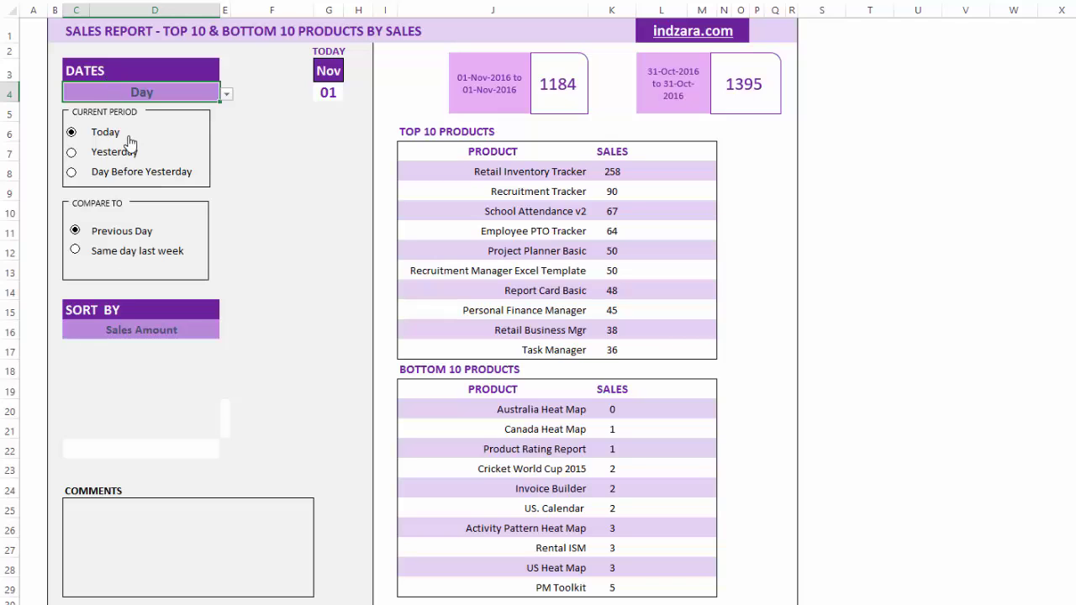
{"action": "left_click", "coordinate": [226, 95]}
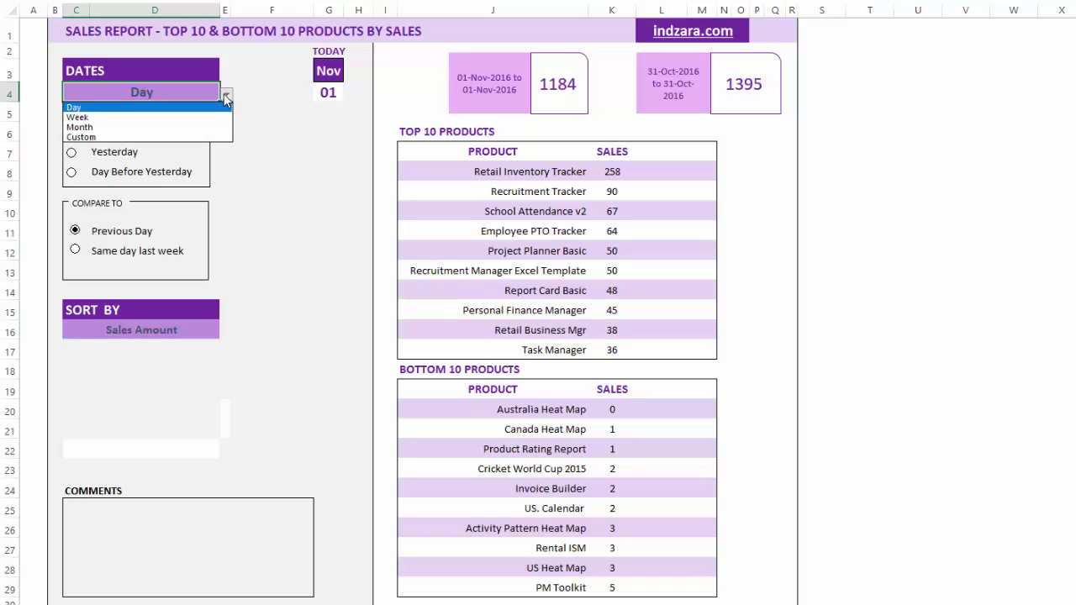
{"action": "left_click", "coordinate": [223, 94]}
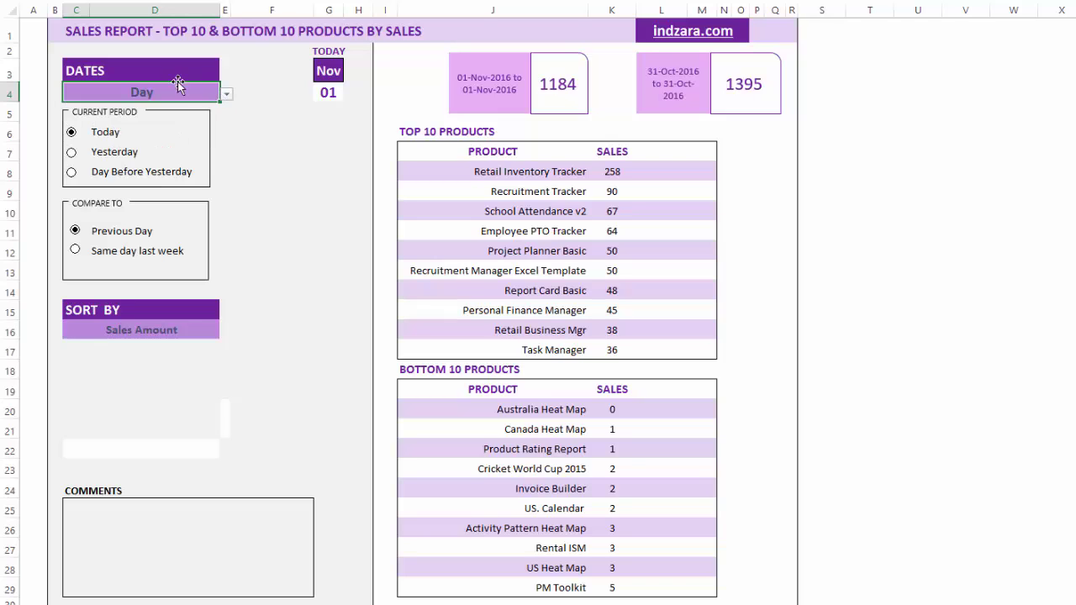
{"action": "left_click", "coordinate": [103, 159]}
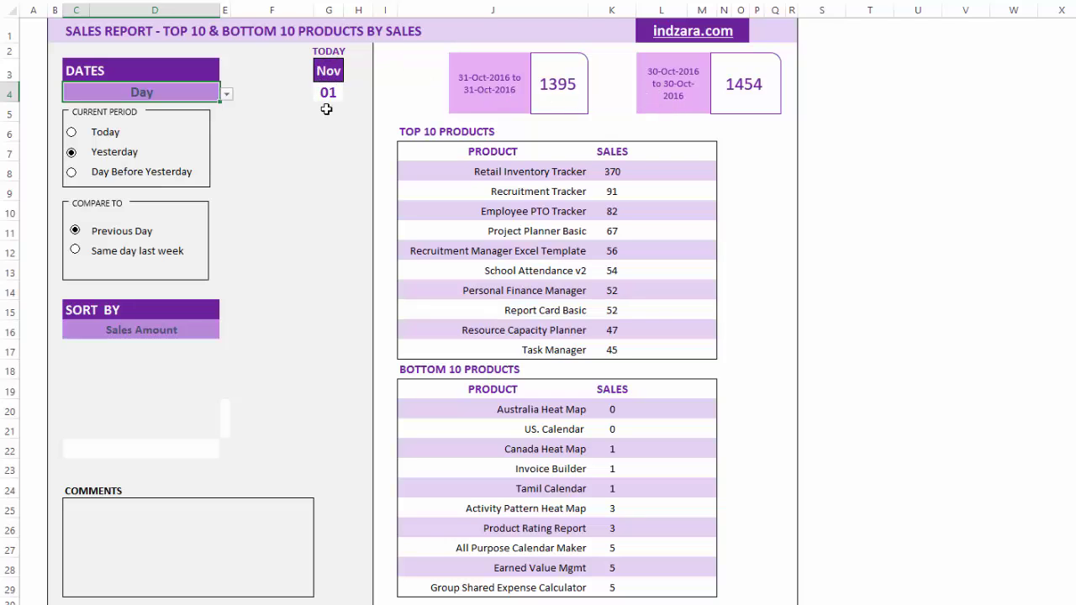
{"action": "left_click", "coordinate": [128, 263]}
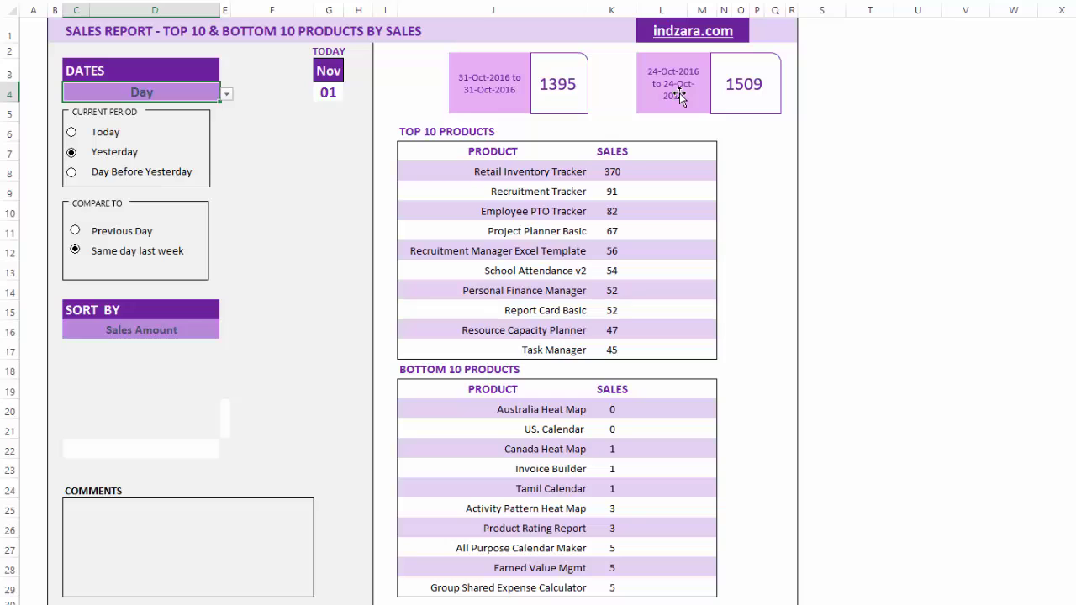
{"action": "left_click", "coordinate": [134, 238]}
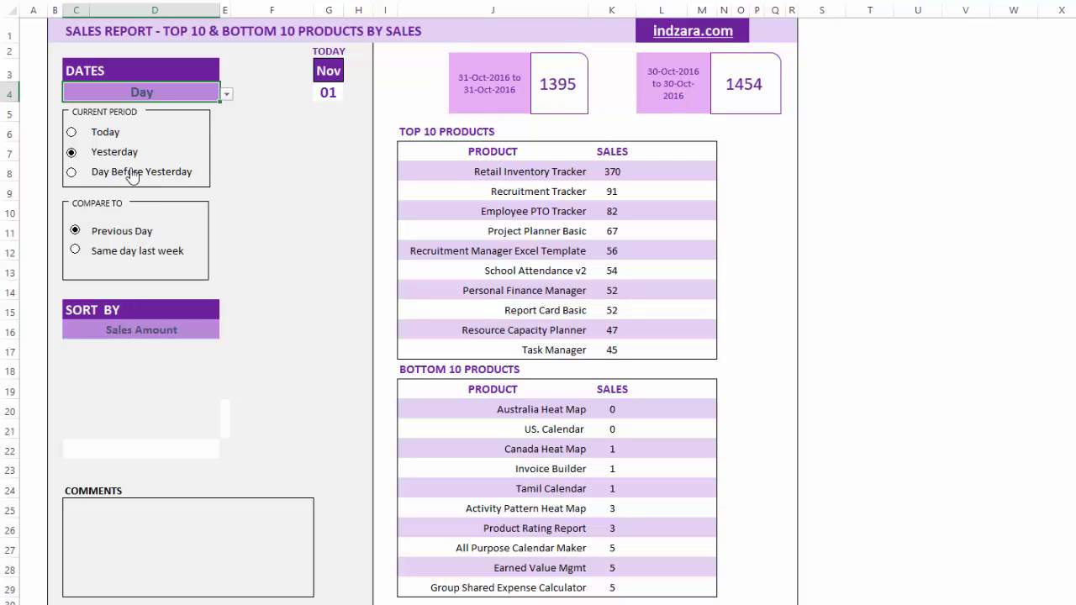
- Switch the report dates to Week and choose Last week as the current period
{"action": "left_click", "coordinate": [227, 95]}
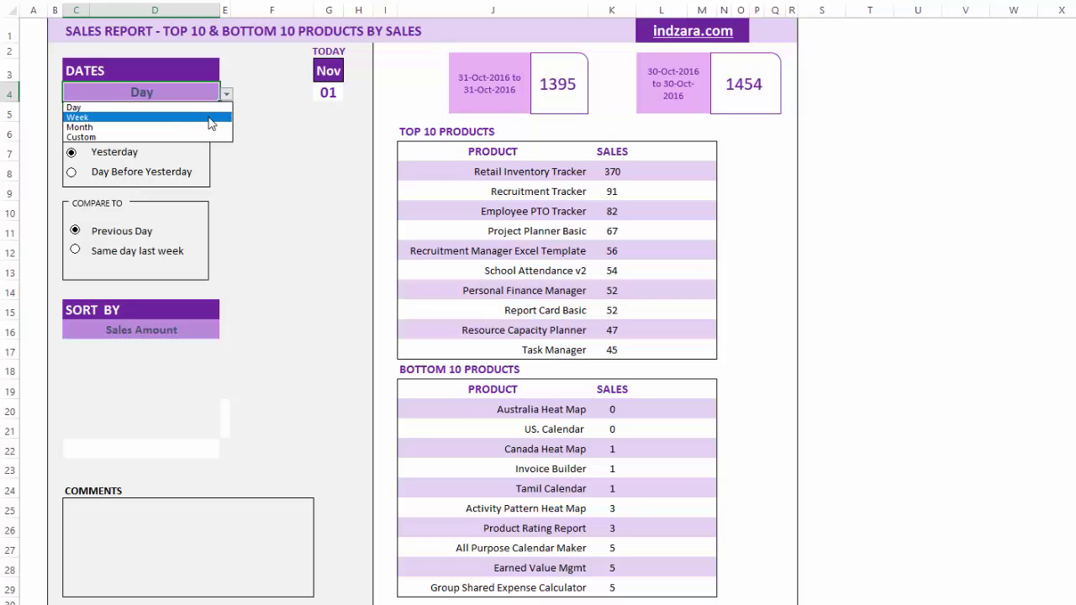
{"action": "left_click", "coordinate": [210, 118]}
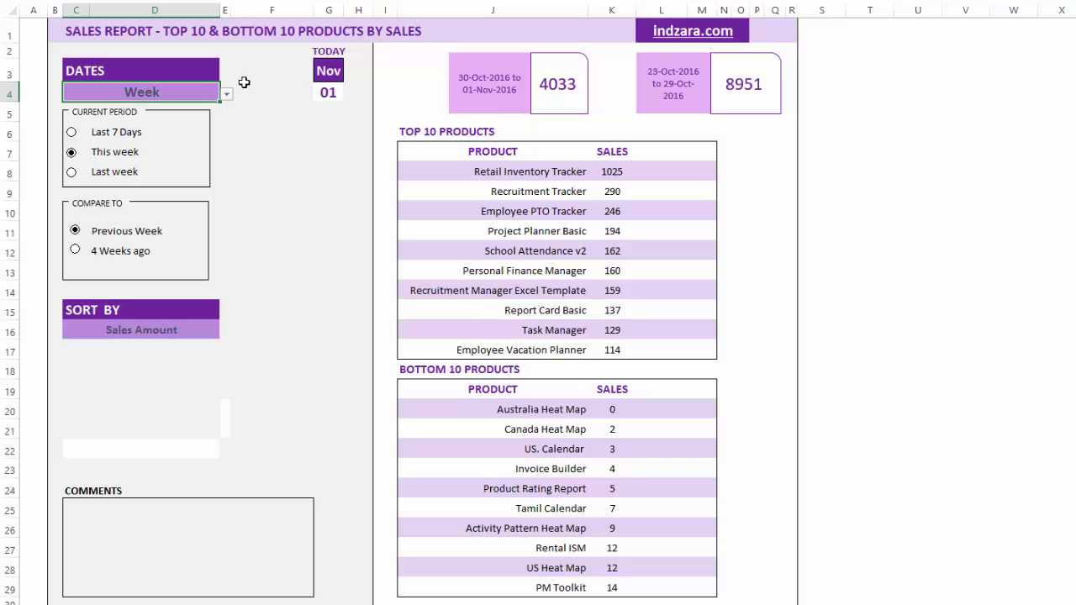
{"action": "left_click", "coordinate": [119, 175]}
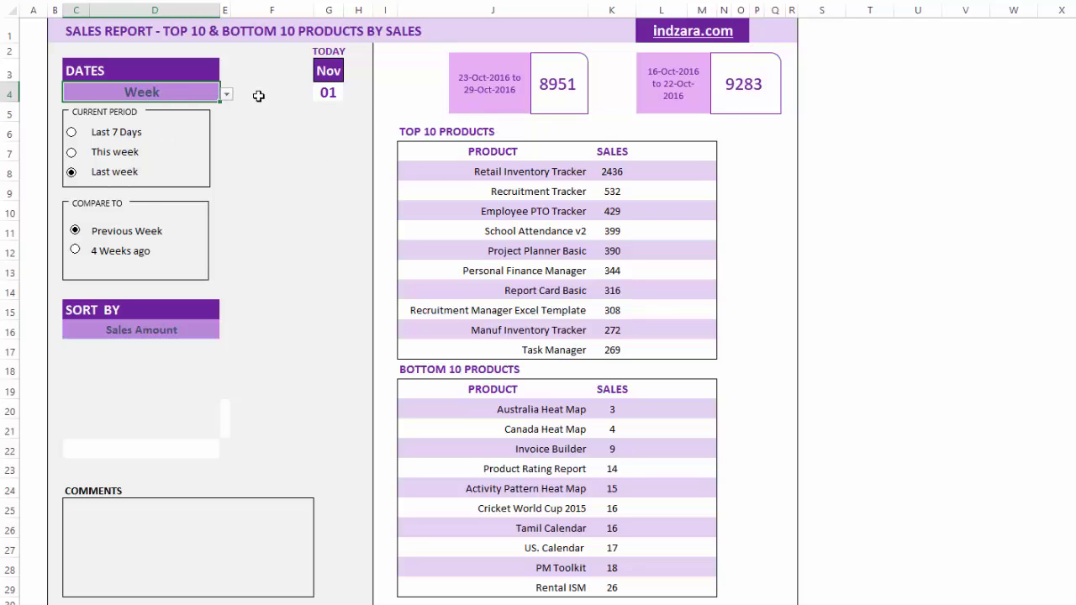
- Switch the report dates to Month and choose This Month as the current period
{"action": "left_click", "coordinate": [226, 94]}
{"action": "left_click", "coordinate": [180, 127]}
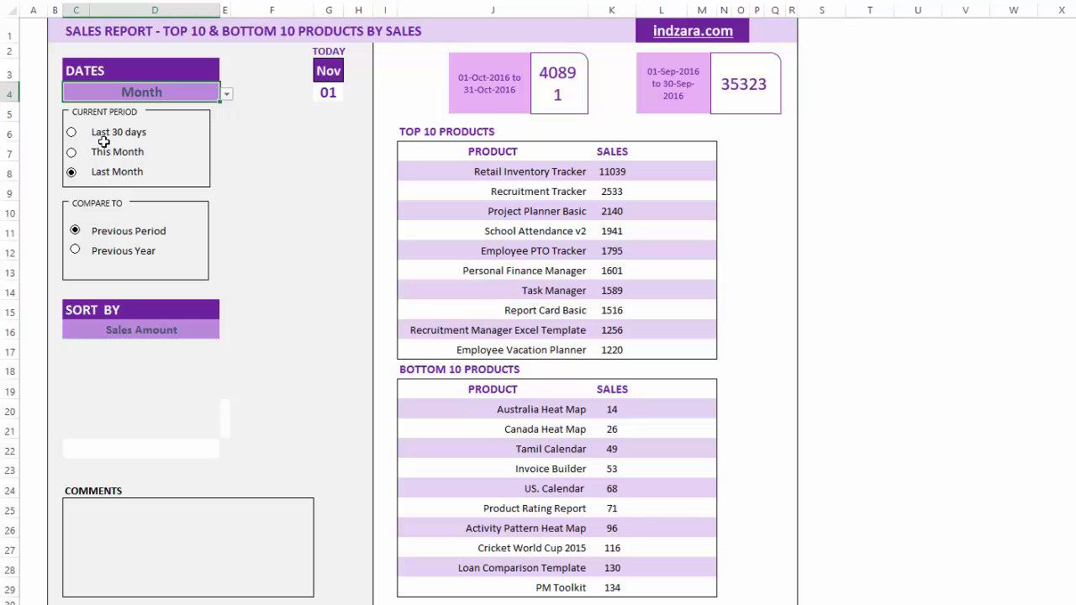
{"action": "left_click", "coordinate": [99, 158]}
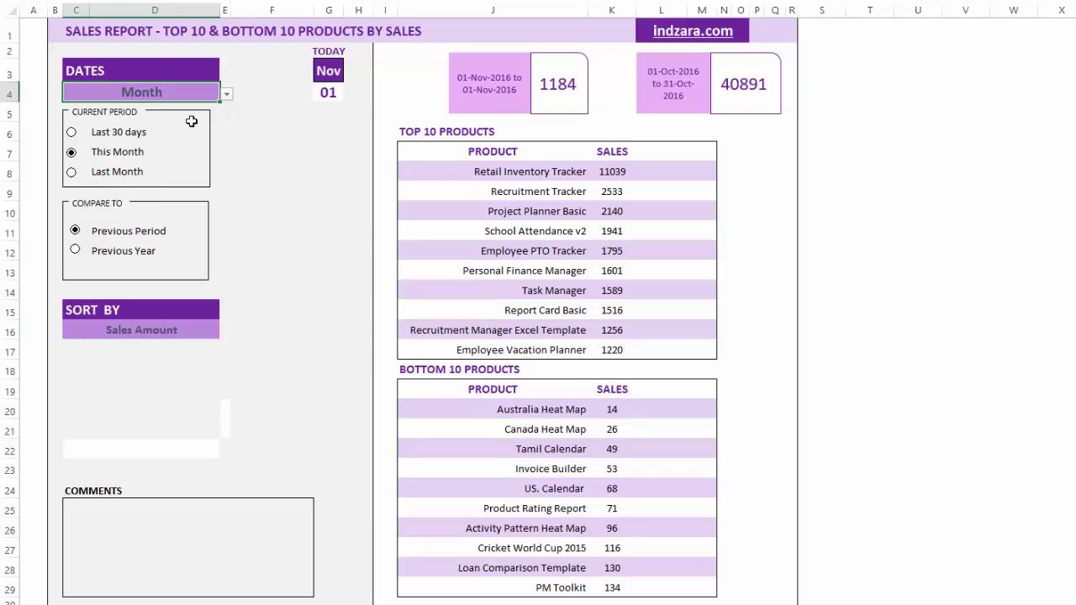
- Switch the report dates to Custom and select the current period's start date cell
{"action": "left_click", "coordinate": [231, 96]}
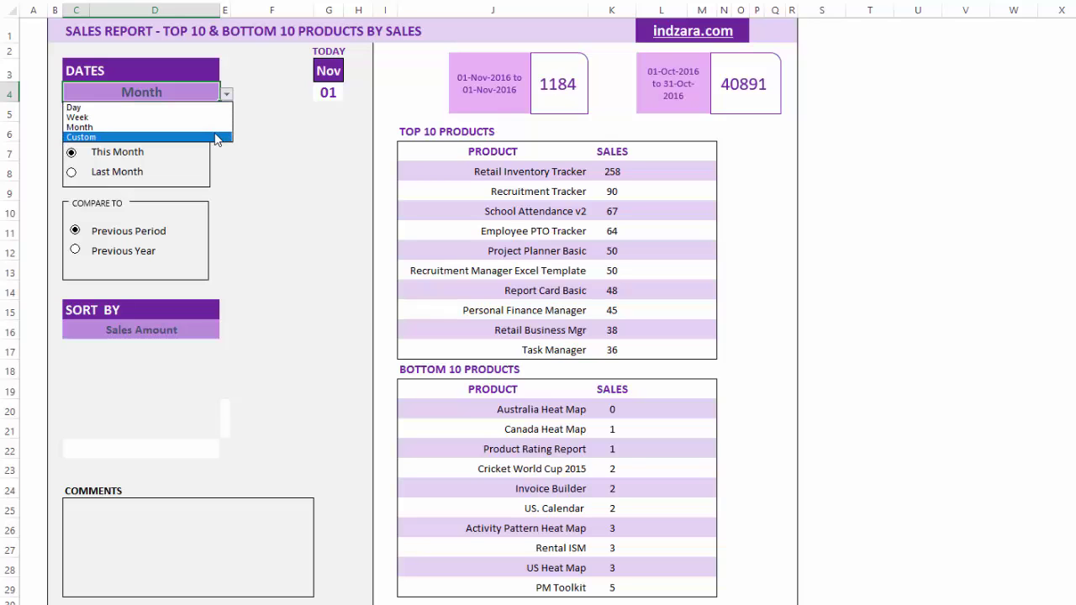
{"action": "left_click", "coordinate": [216, 137]}
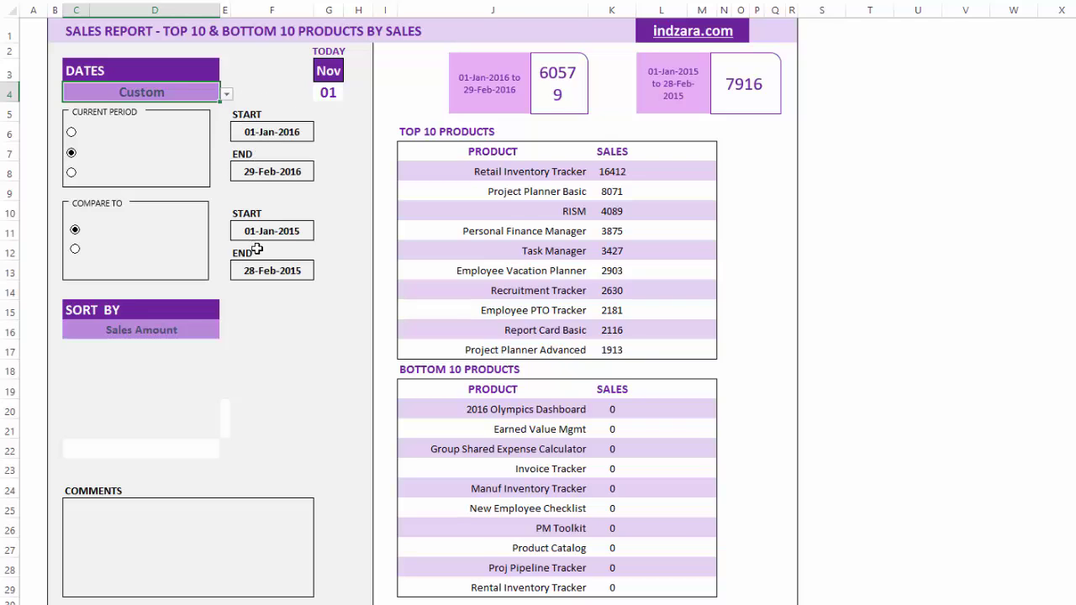
{"action": "left_click", "coordinate": [276, 131]}
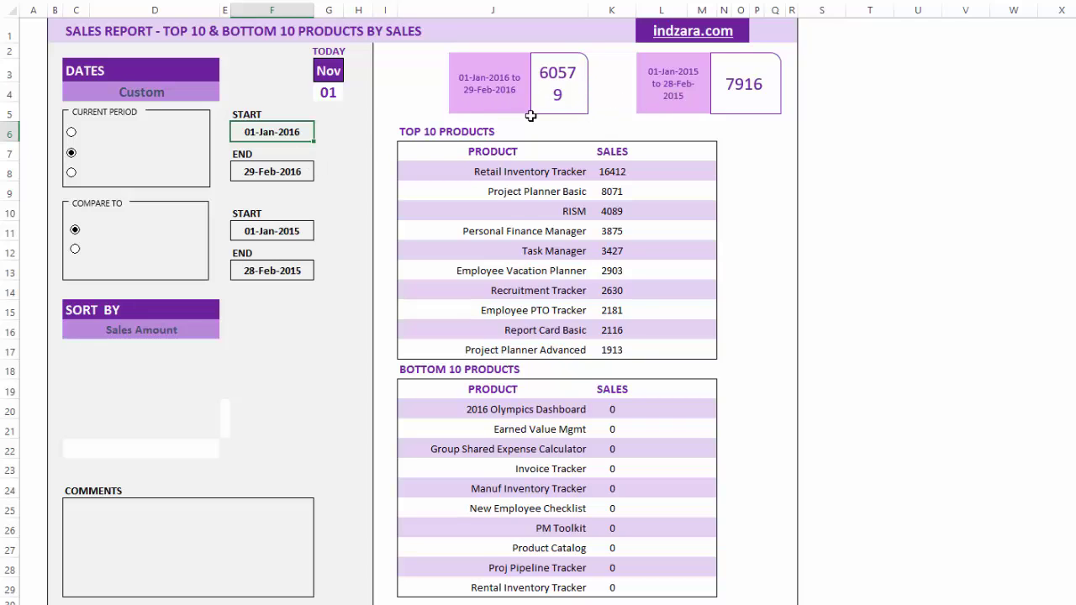
- Try widening the current period's sales total box, and undo the resize
{"action": "left_click", "coordinate": [579, 91]}
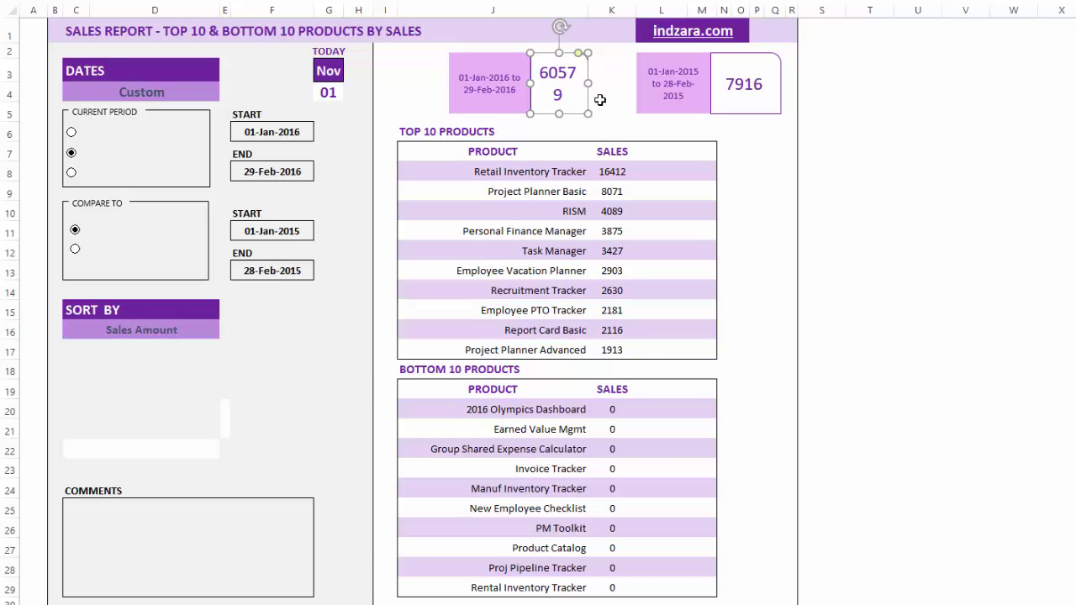
{"action": "left_click_drag", "start_coordinate": [587, 82], "coordinate": [609, 83]}
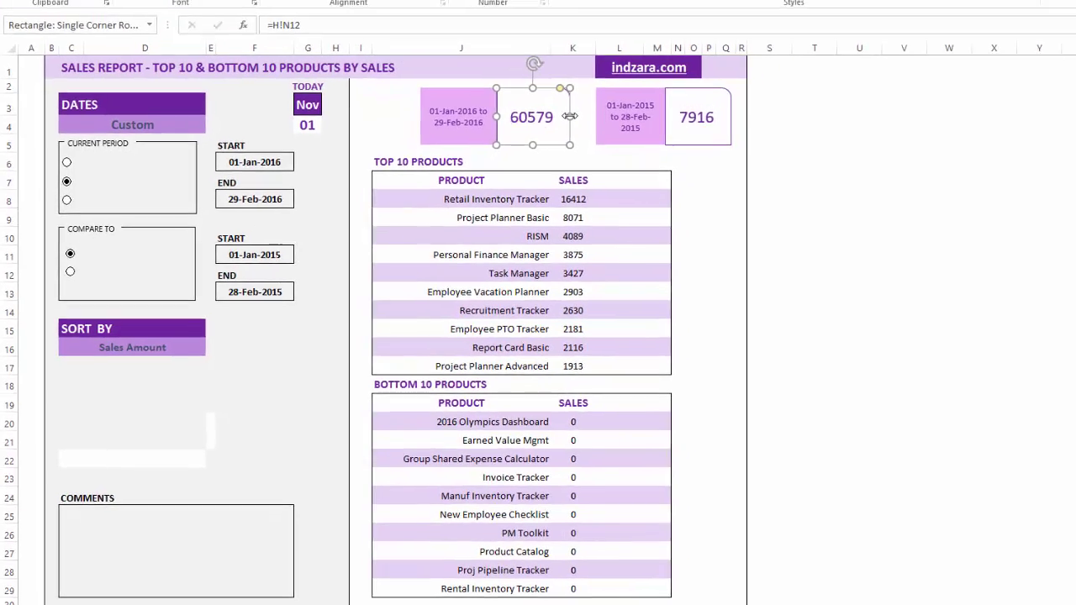
{"action": "key", "text": "ctrl+z"}
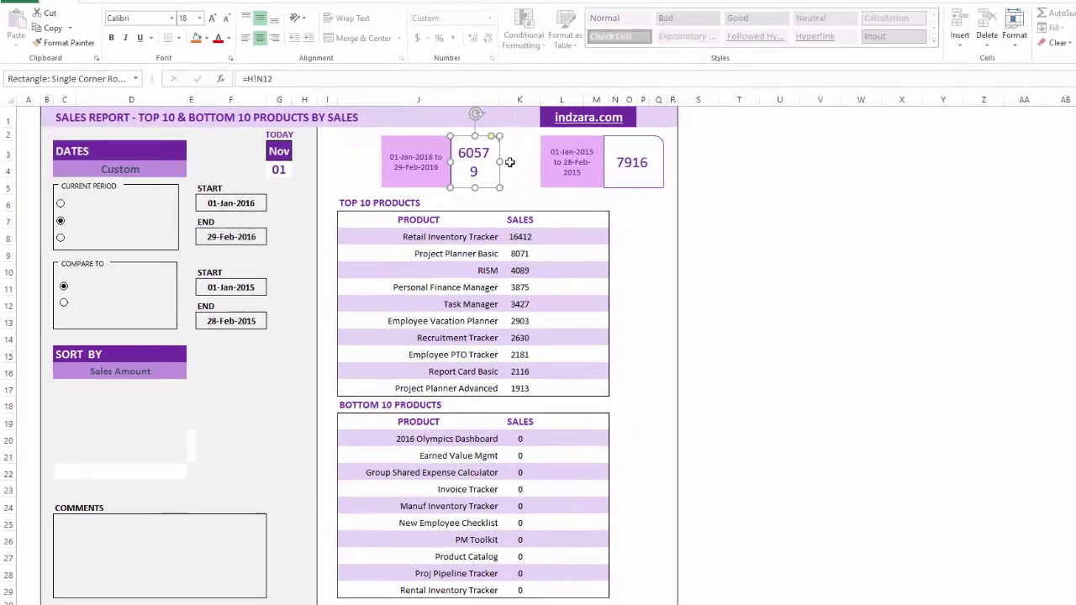
- Try reducing the current period's sales total to font size 14, and undo the size changes
{"action": "left_click", "coordinate": [221, 35]}
{"action": "left_click", "coordinate": [221, 35]}
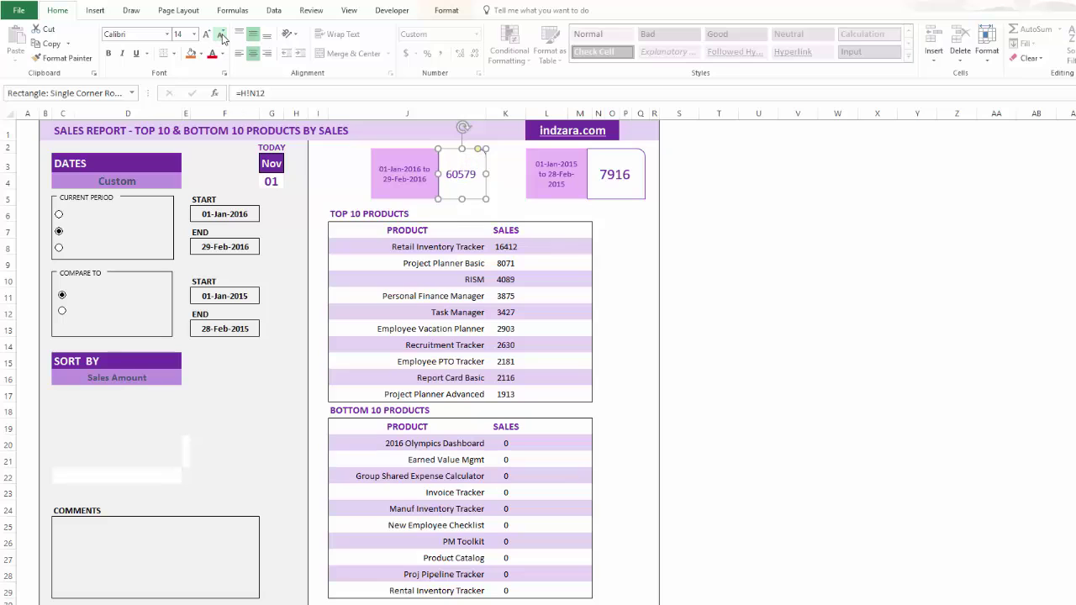
{"action": "key", "text": "ctrl+z"}
{"action": "key", "text": "ctrl+z"}
- Set the report dates back to Month with Last Month as the current period
{"action": "left_click", "coordinate": [178, 181]}
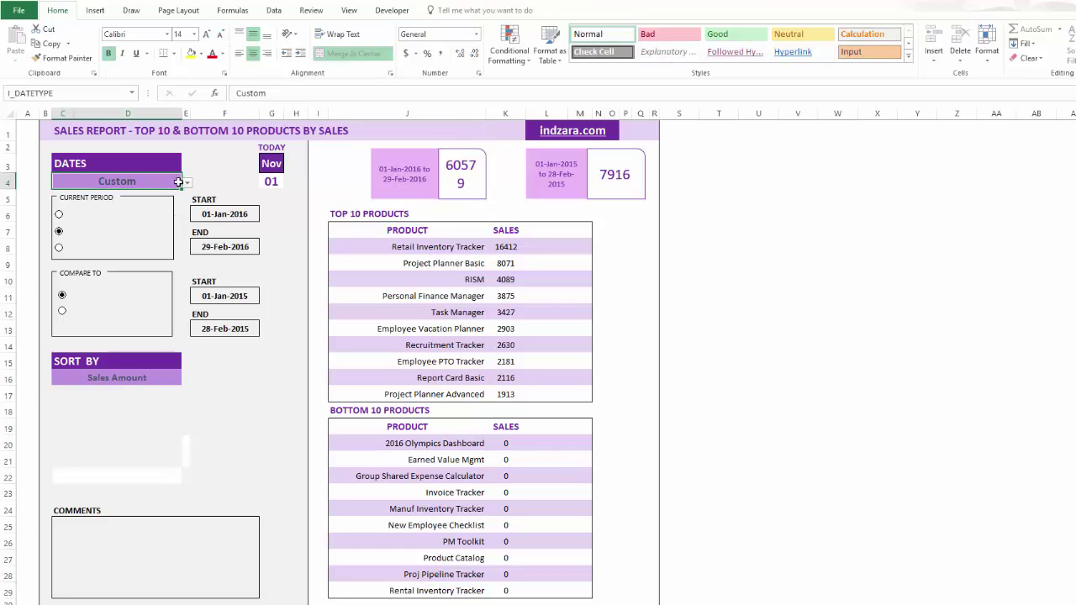
{"action": "left_click", "coordinate": [188, 185]}
{"action": "left_click", "coordinate": [166, 207]}
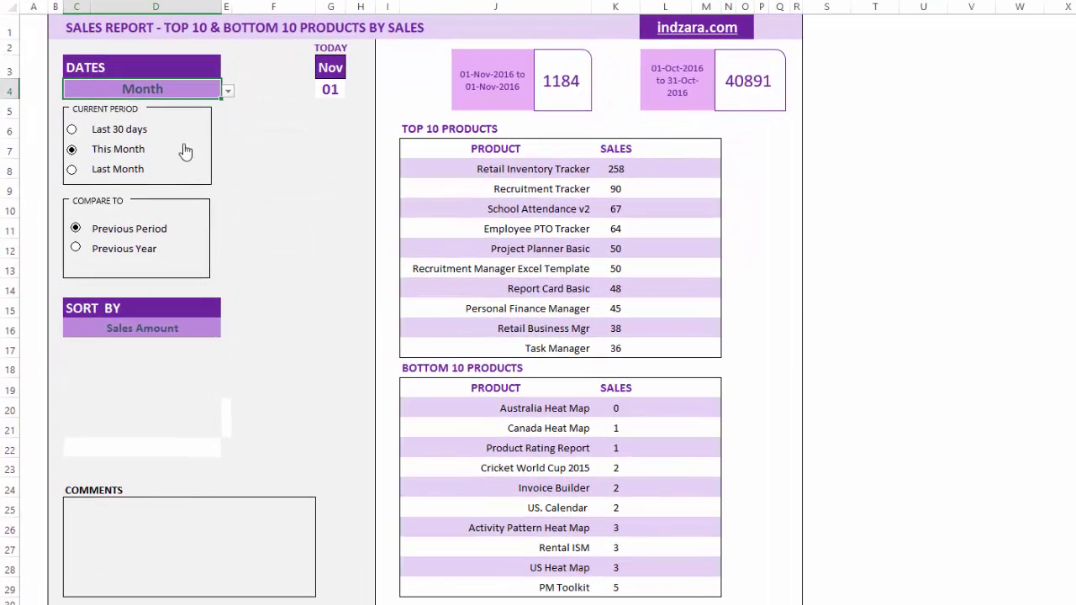
{"action": "left_click", "coordinate": [121, 172]}
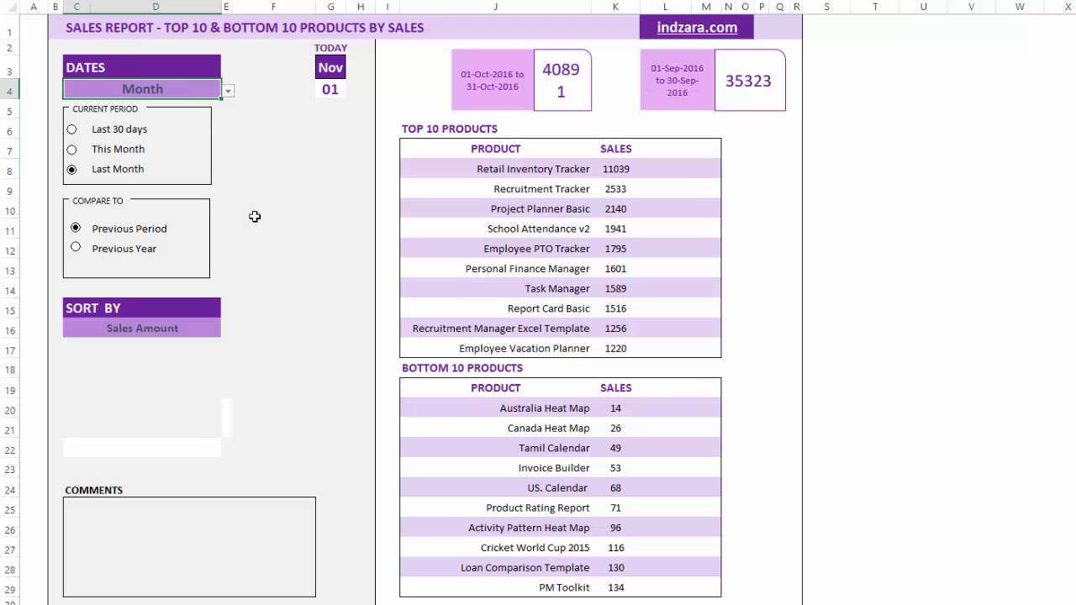
- Sort the report by Change in Sales Amount and widen column D slightly to fit the thresholds heading
{"action": "left_click", "coordinate": [178, 329]}
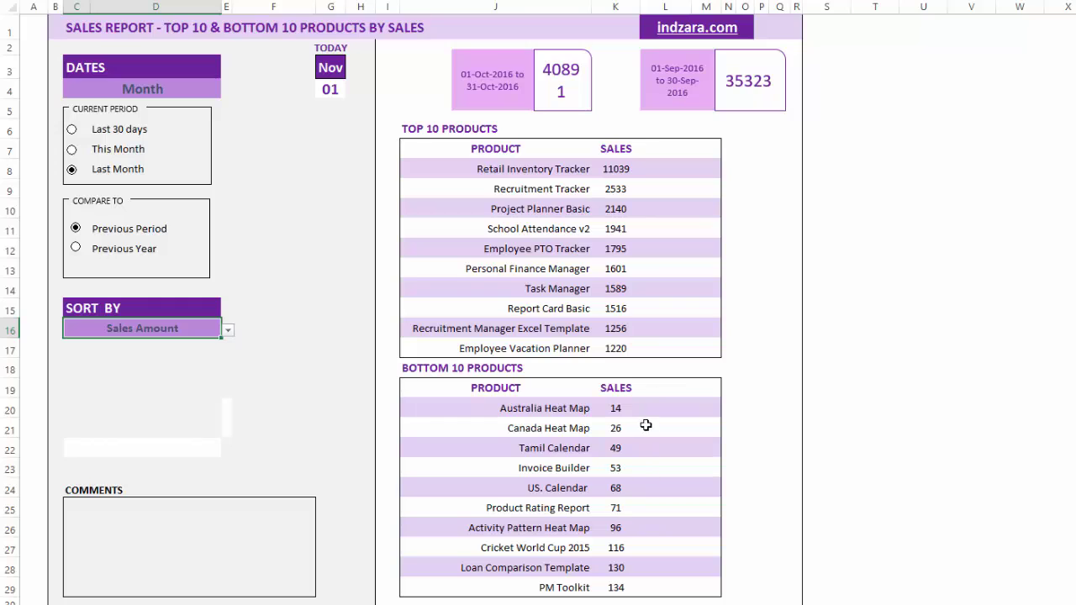
{"action": "left_click", "coordinate": [227, 332]}
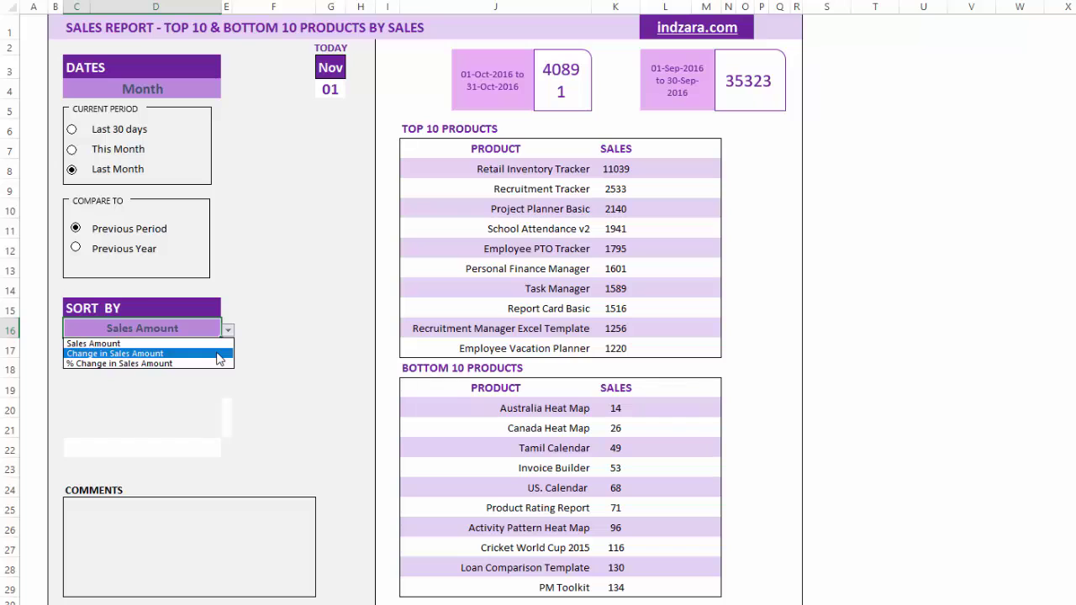
{"action": "left_click", "coordinate": [217, 354]}
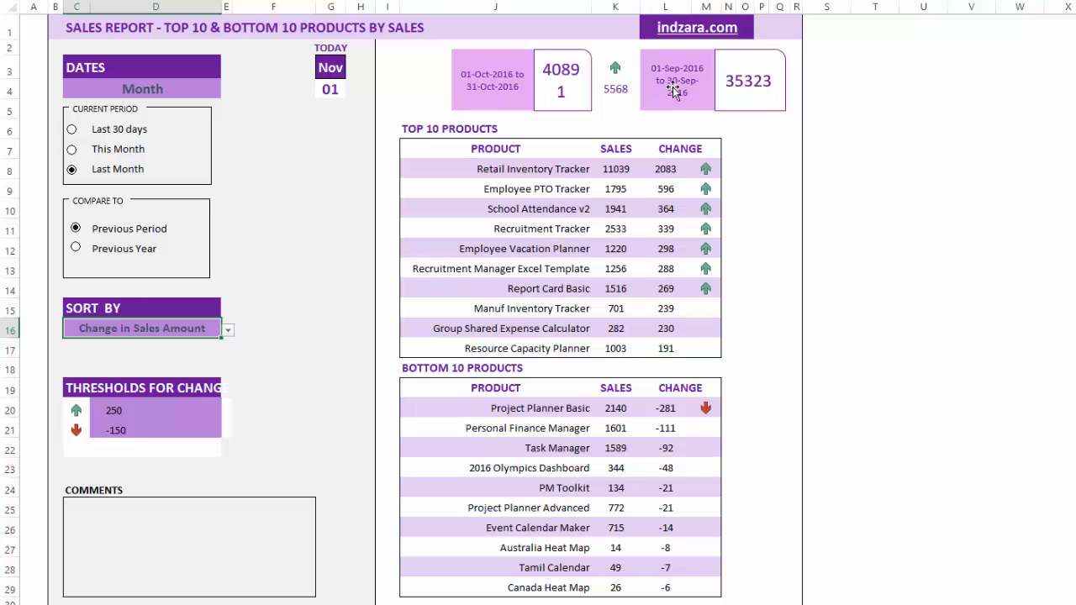
{"action": "left_click_drag", "start_coordinate": [224, 5], "coordinate": [233, 5]}
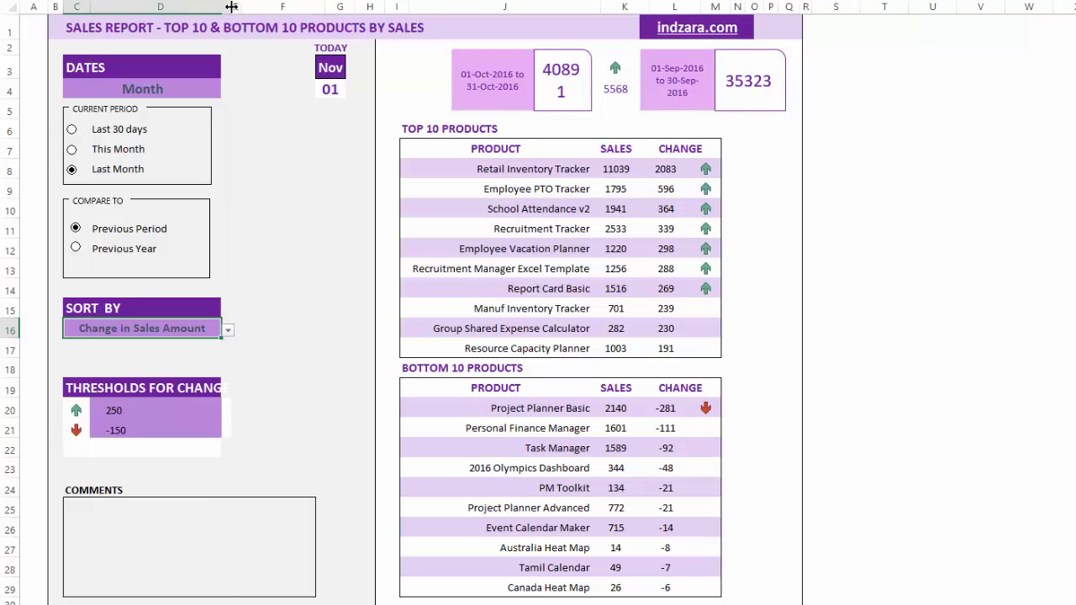
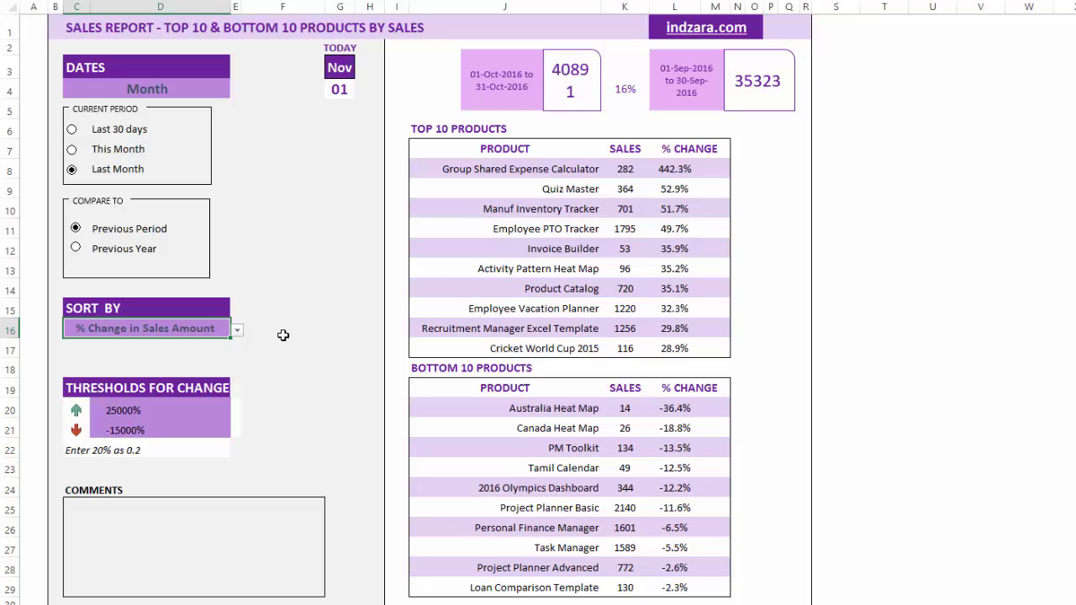
- Widen the current period's sales total box so its number fits on one line
{"action": "left_click", "coordinate": [283, 348]}
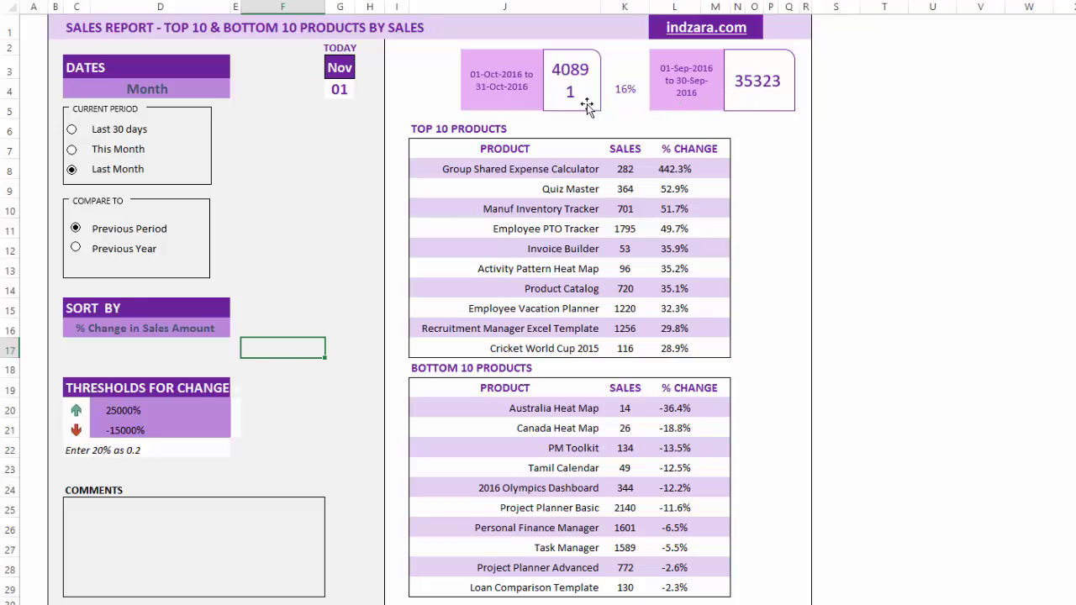
{"action": "left_click", "coordinate": [588, 84]}
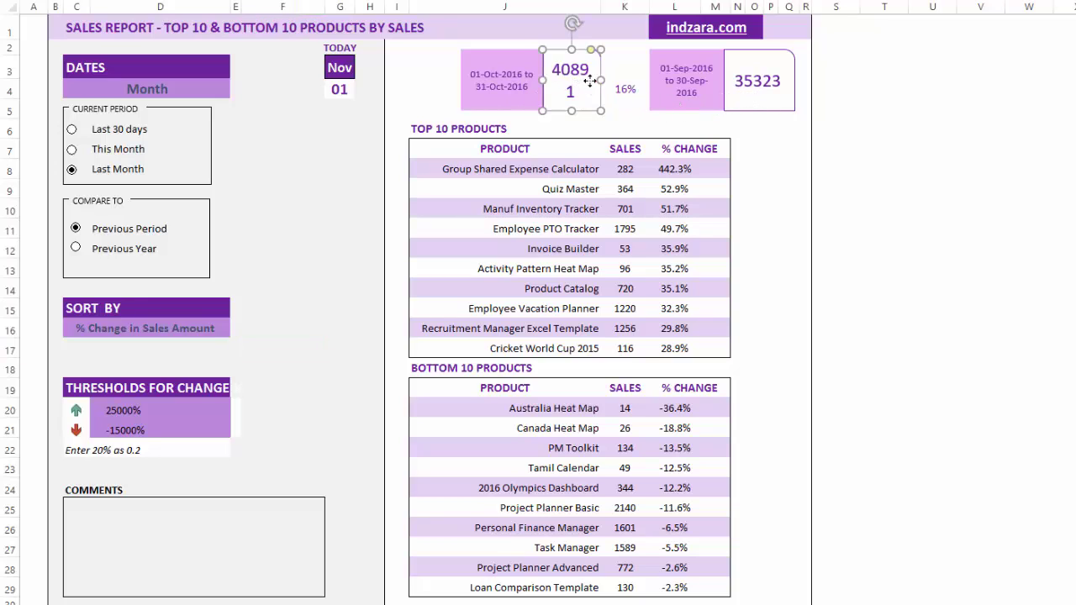
{"action": "left_click_drag", "start_coordinate": [601, 83], "coordinate": [610, 93]}
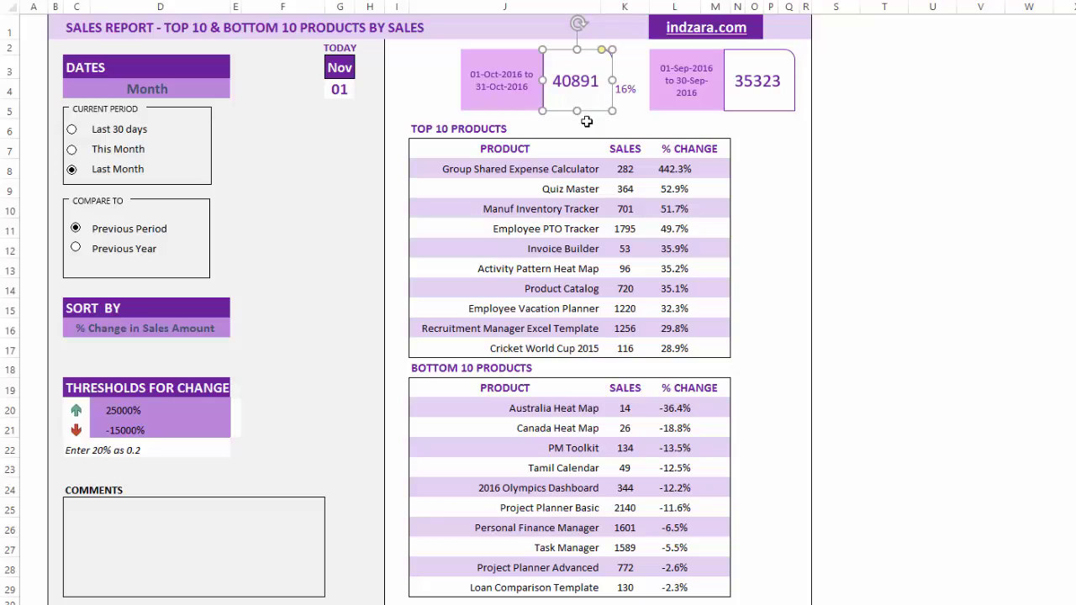
{"action": "left_click", "coordinate": [407, 100]}
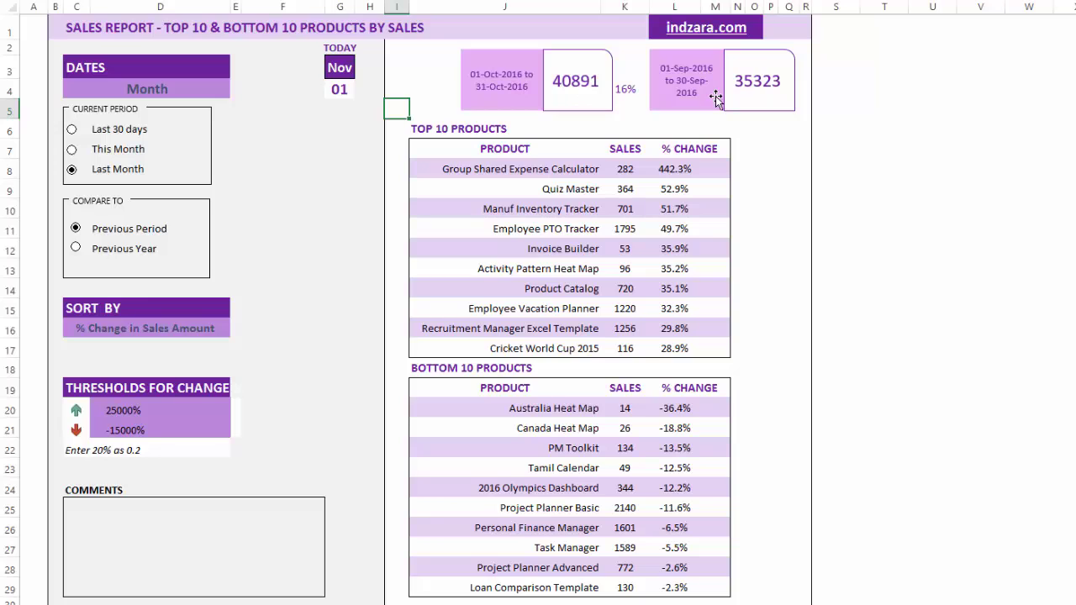
- Set the upward change threshold to 0.40 and the downward change threshold to -0.15
{"action": "left_click", "coordinate": [116, 409]}
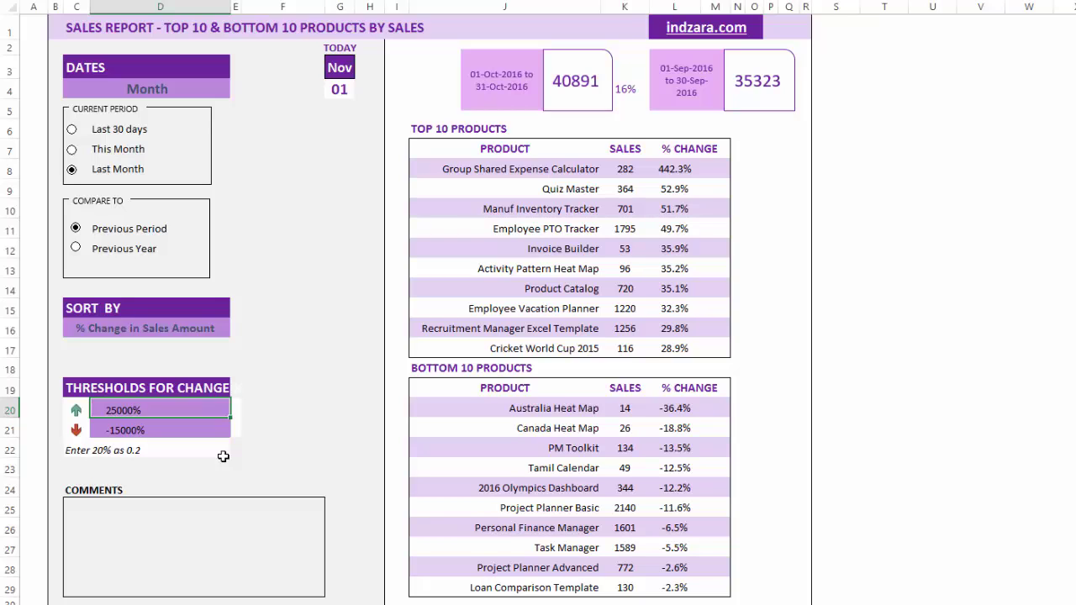
{"action": "type", "text": "0"}
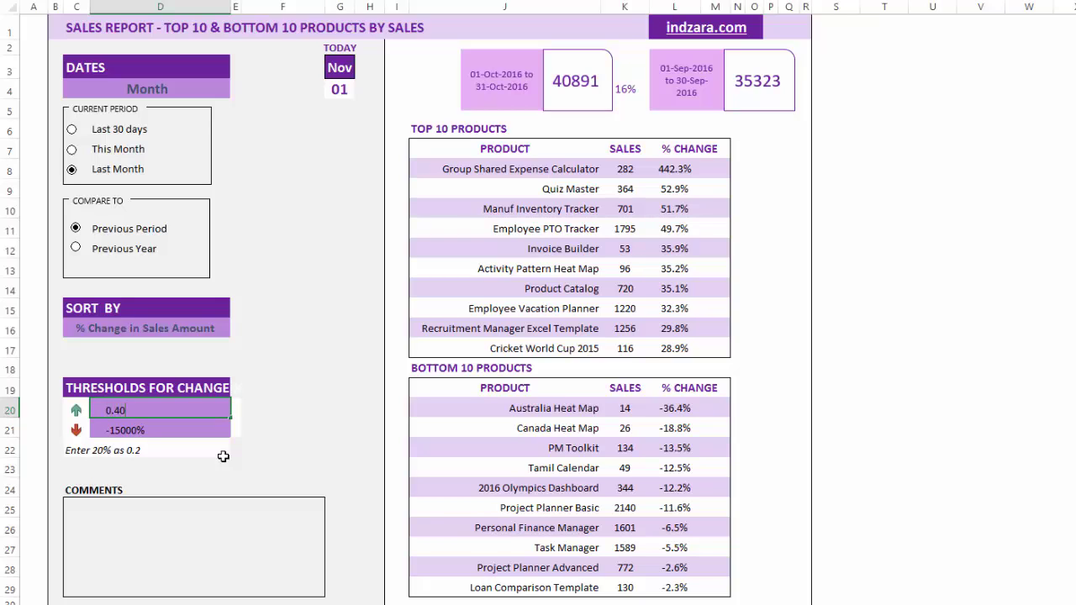
{"action": "type", "text": ".40"}
{"action": "key", "text": "Return"}
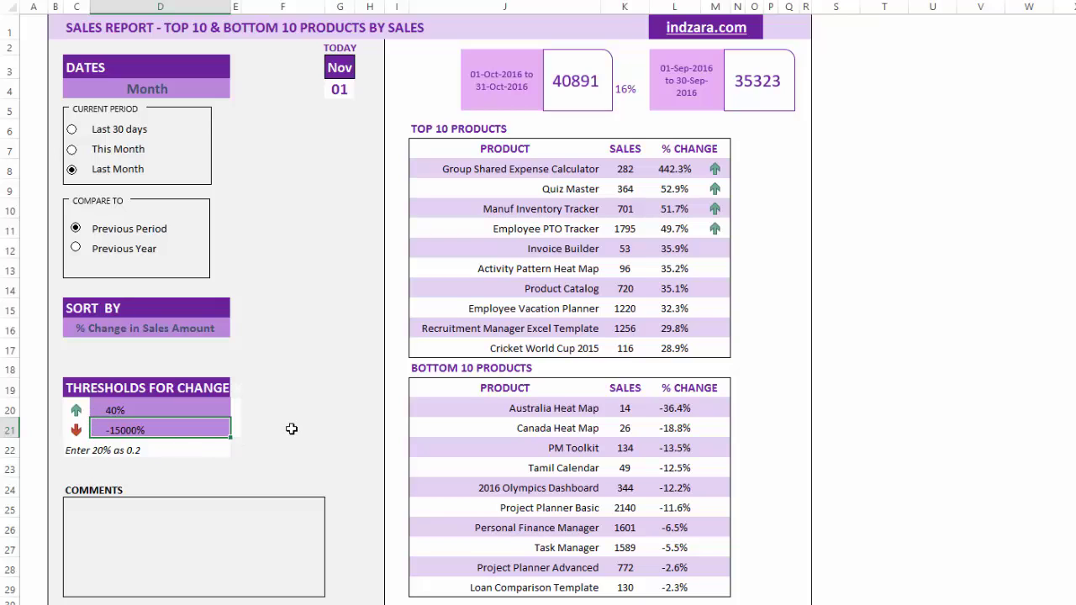
{"action": "type", "text": "-0.15"}
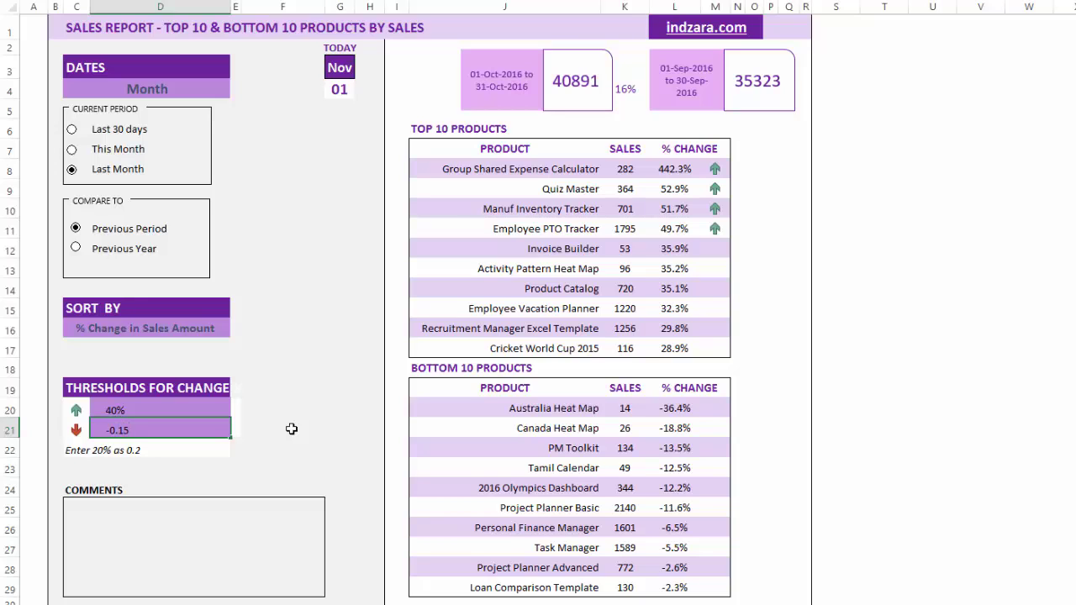
{"action": "key", "text": "Return"}
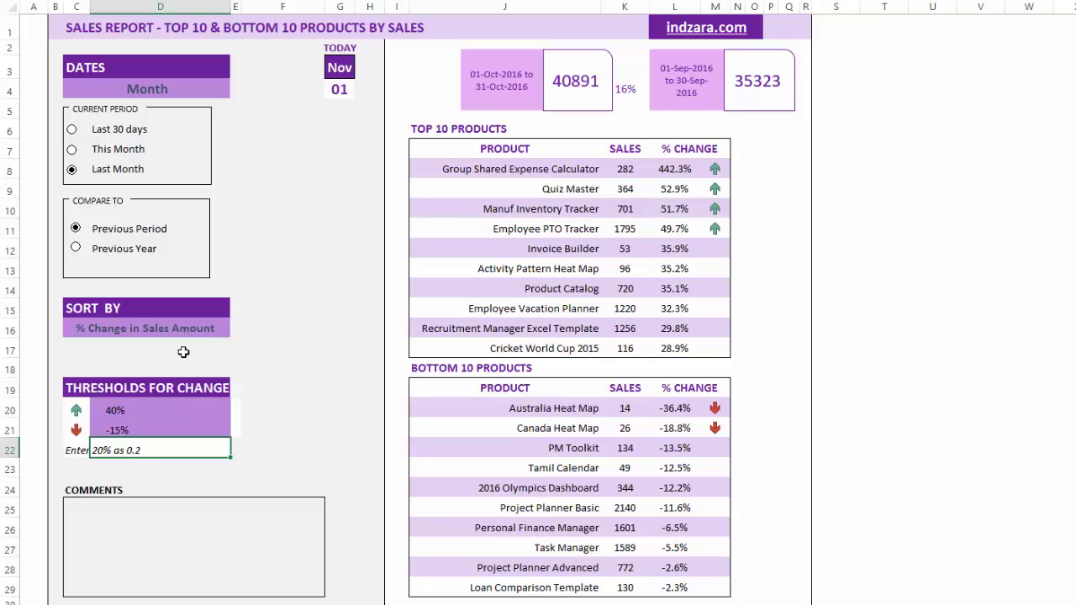
- Sort the report by Change in Sales Amount
{"action": "left_click", "coordinate": [109, 519]}
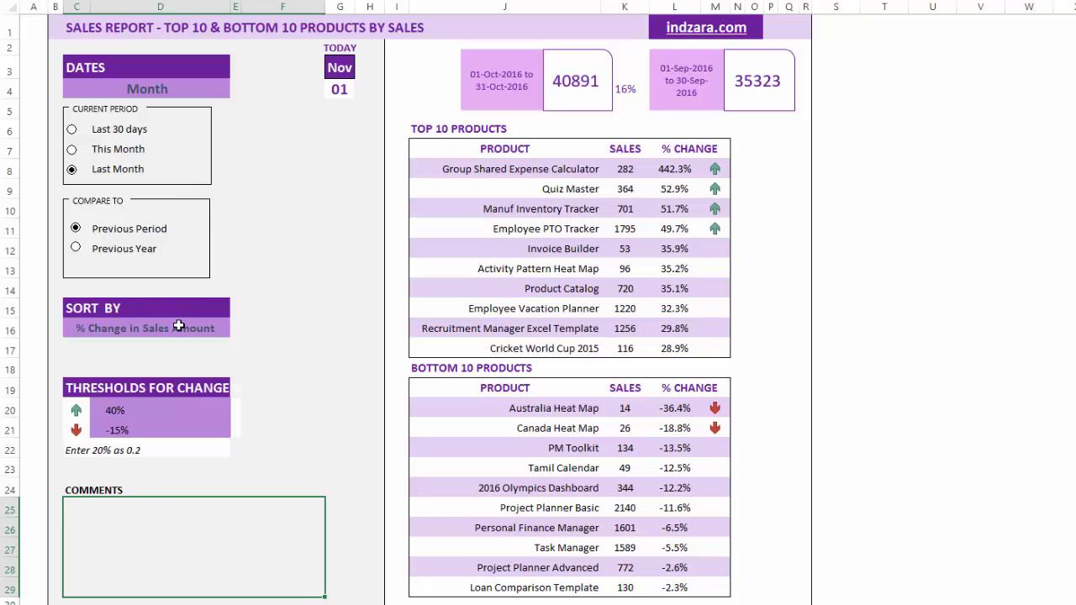
{"action": "left_click", "coordinate": [207, 328]}
{"action": "left_click", "coordinate": [237, 330]}
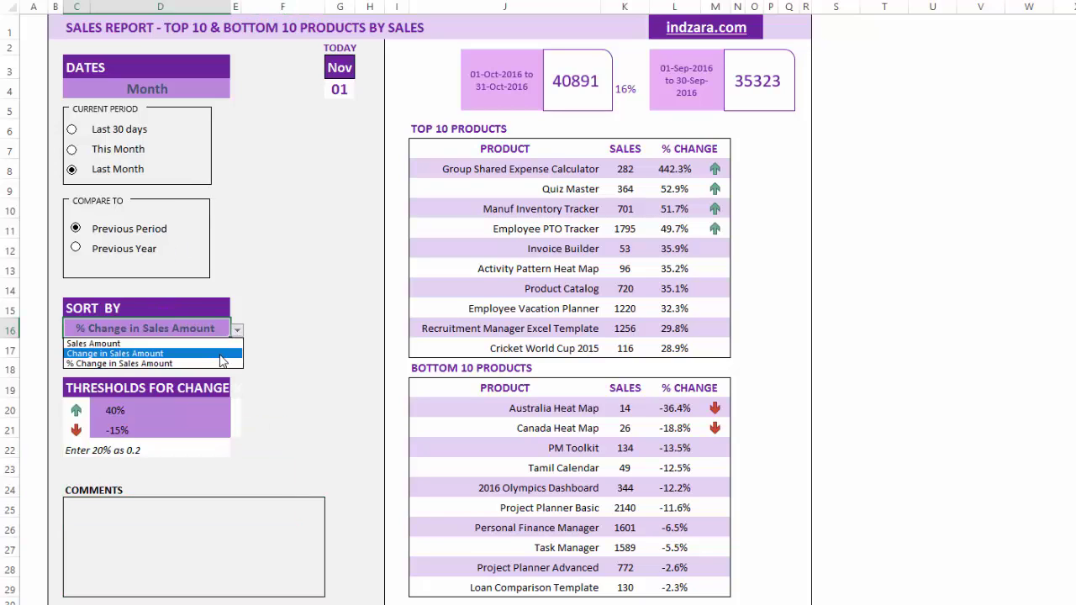
{"action": "left_click", "coordinate": [222, 361]}
- Set the upward change threshold to 200 and the downward change threshold to -100
{"action": "left_click", "coordinate": [114, 411]}
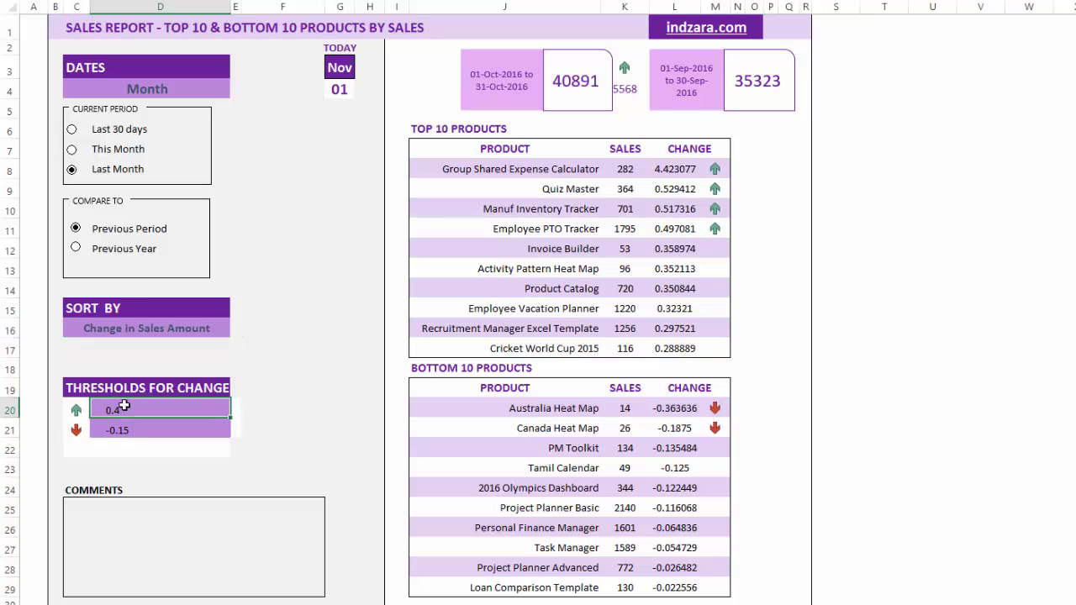
{"action": "type", "text": "0.4"}
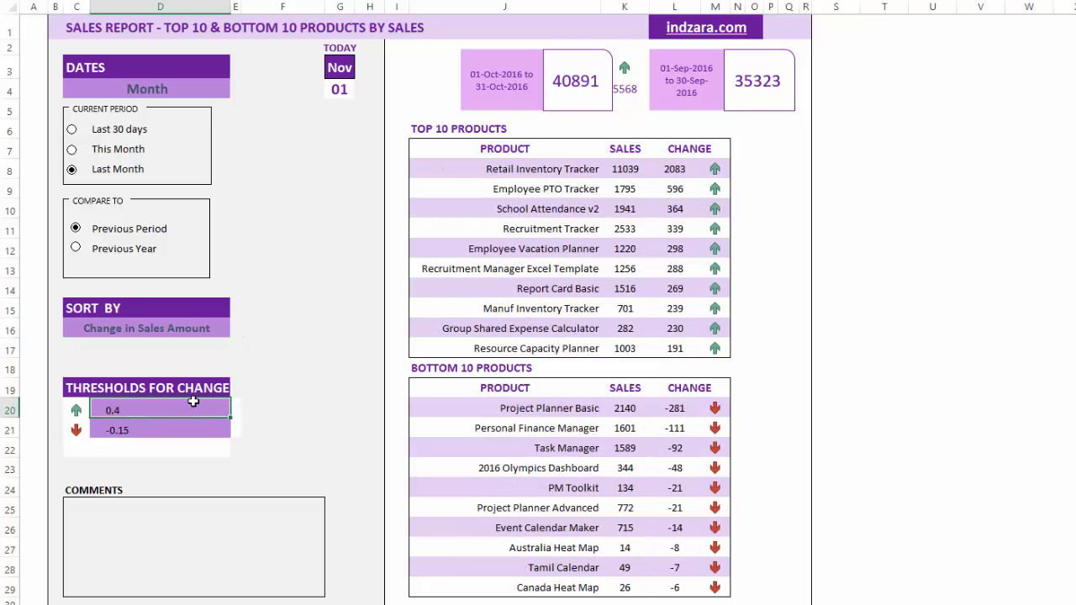
{"action": "type", "text": "200"}
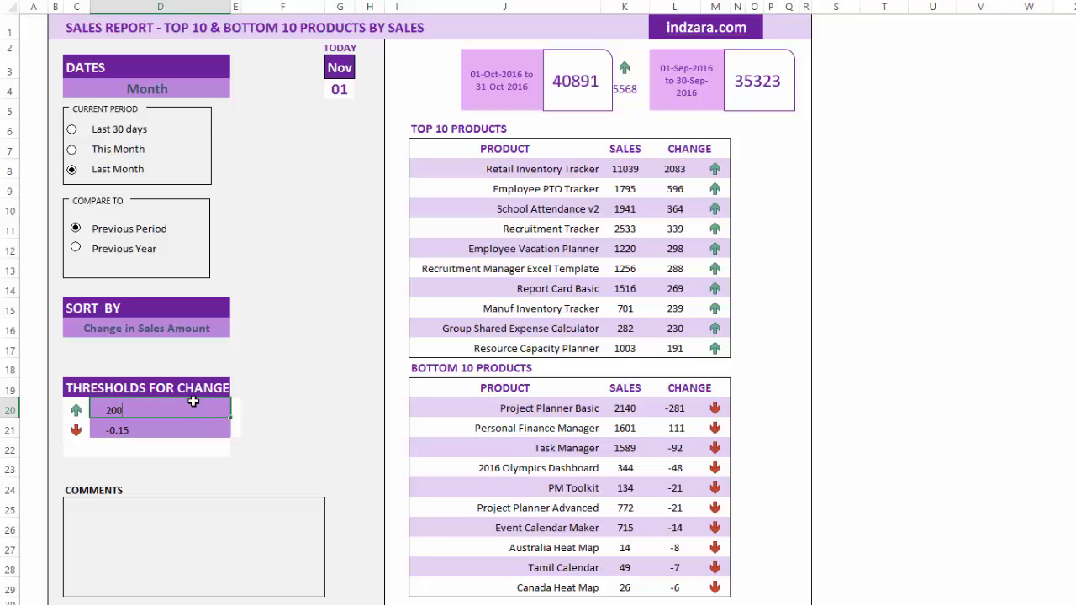
{"action": "key", "text": "Return"}
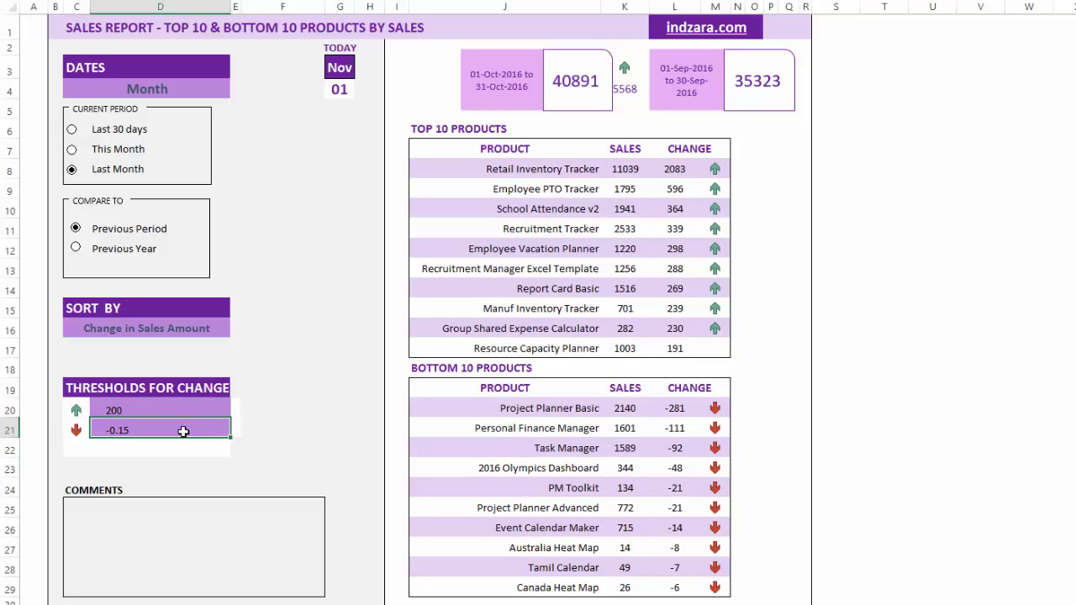
{"action": "type", "text": "-100"}
{"action": "key", "text": "Return"}
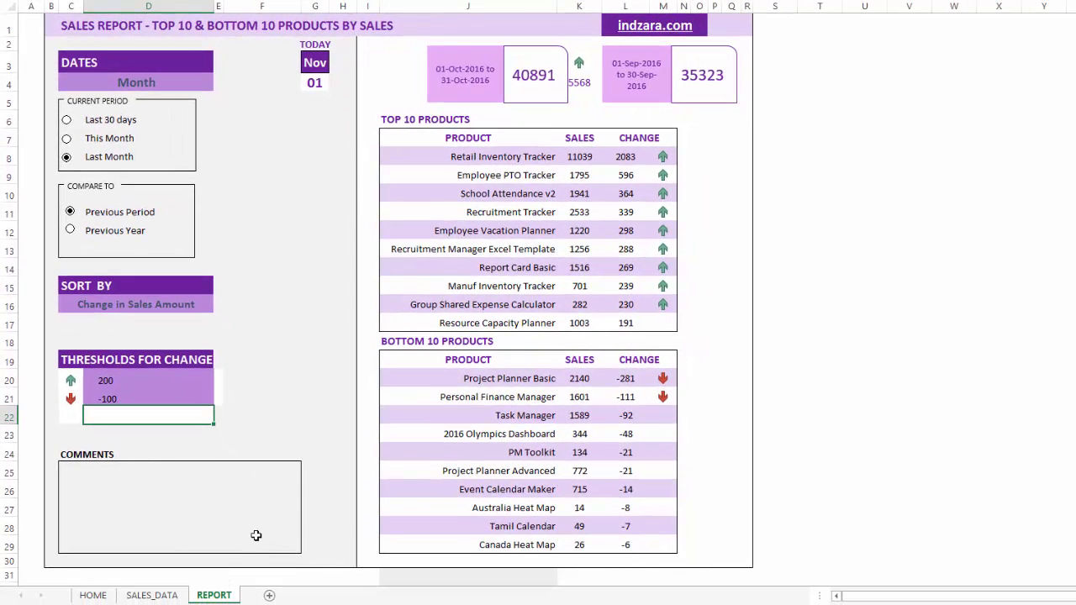
- Unhide the H_PRODUCTS sheet
{"action": "right_click", "coordinate": [225, 595]}
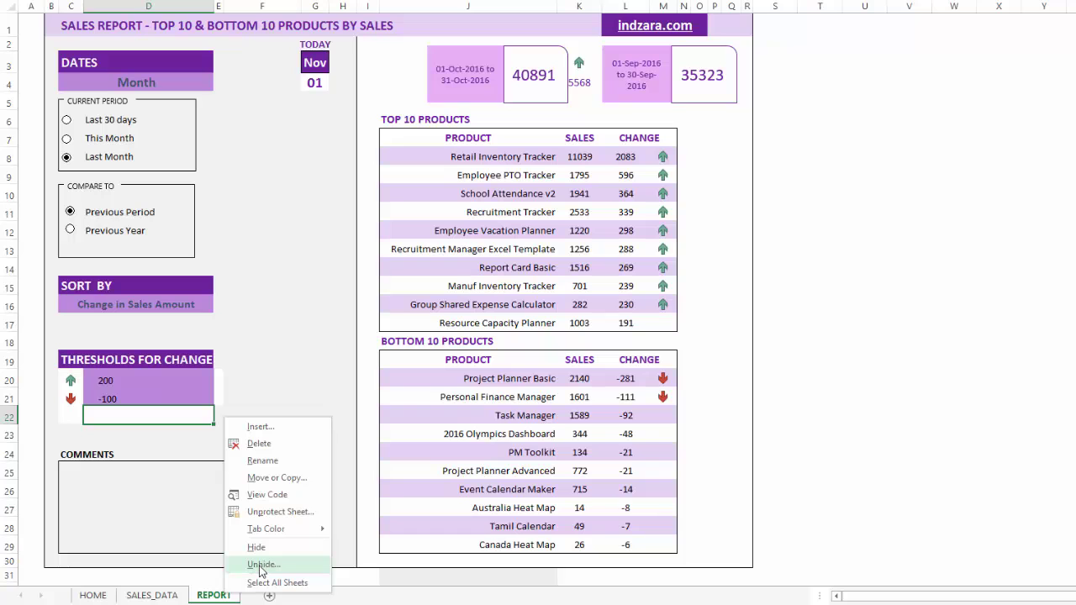
{"action": "left_click", "coordinate": [261, 565]}
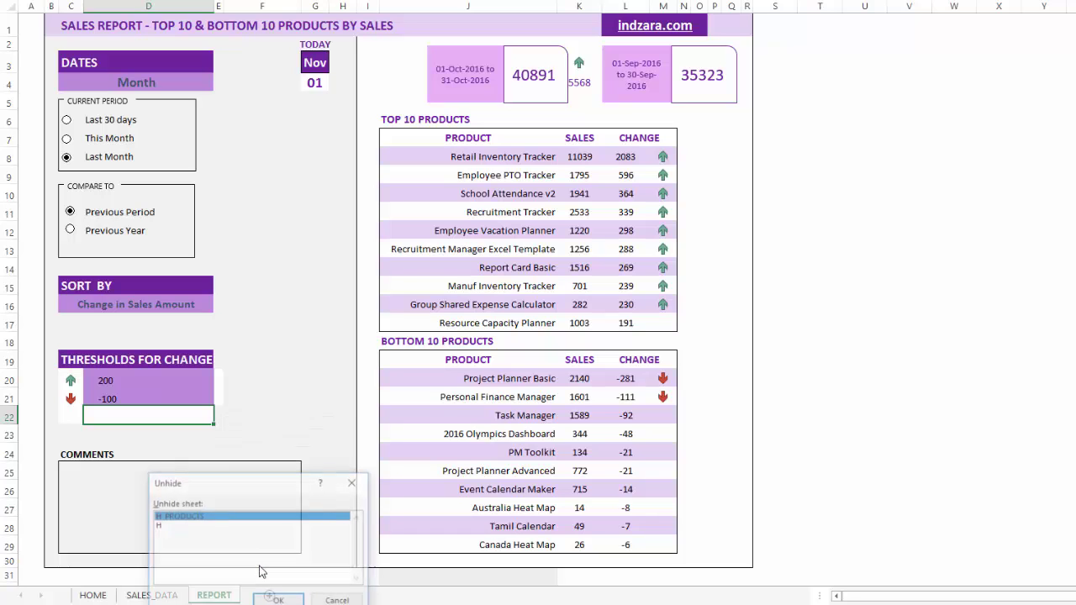
{"action": "left_click", "coordinate": [280, 602]}
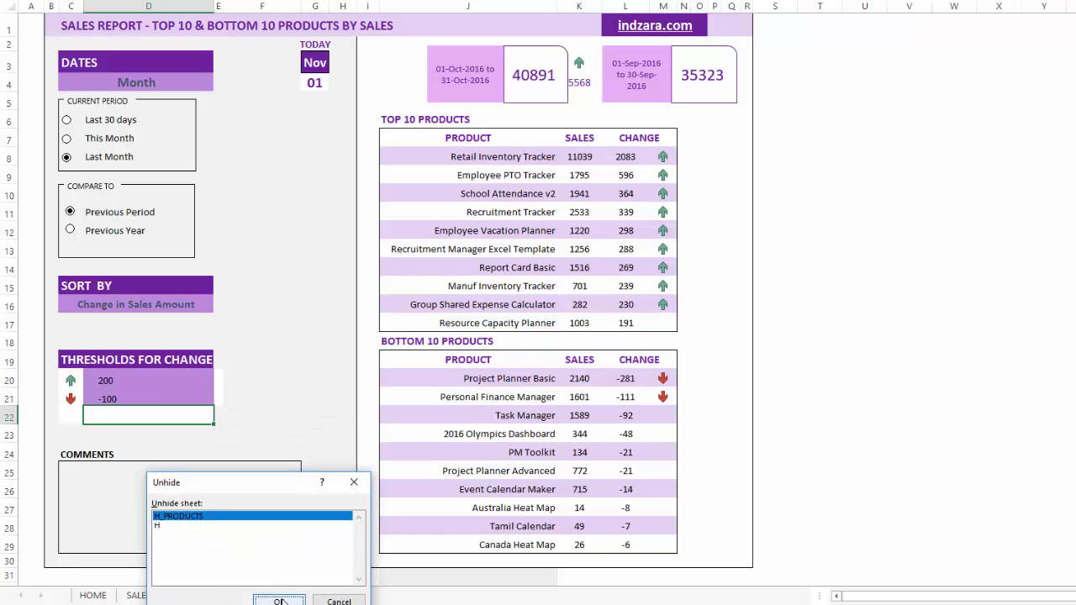
- Extend the calculated product table on the H_PRODUCTS sheet down to row 117
{"action": "left_click", "coordinate": [532, 215]}
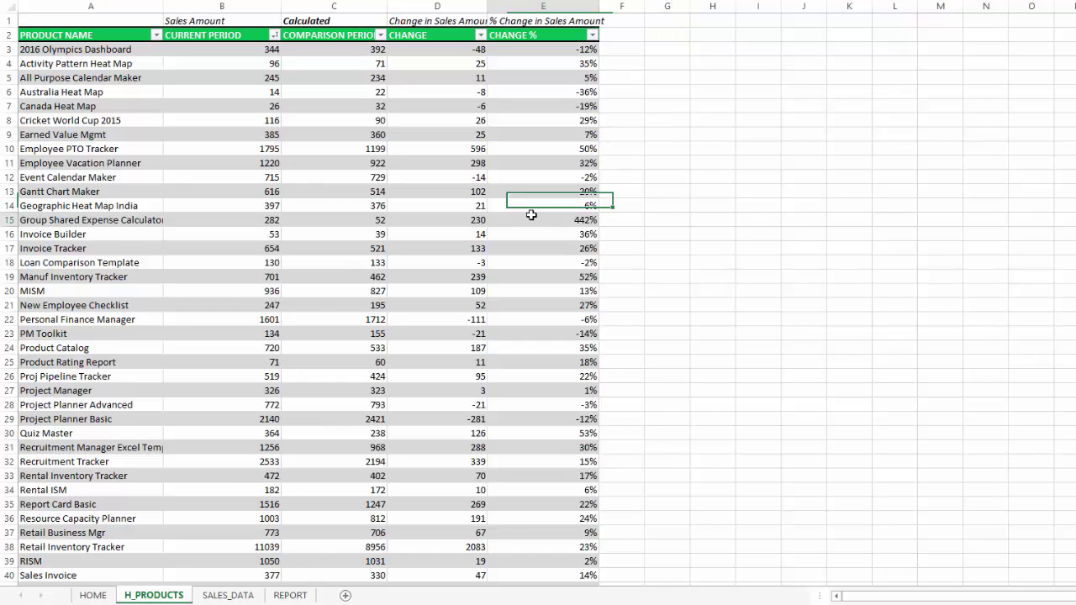
{"action": "scroll", "coordinate": [570, 303], "scroll_direction": "down", "scroll_amount": 6}
{"action": "scroll", "coordinate": [570, 303], "scroll_direction": "down", "scroll_amount": 6}
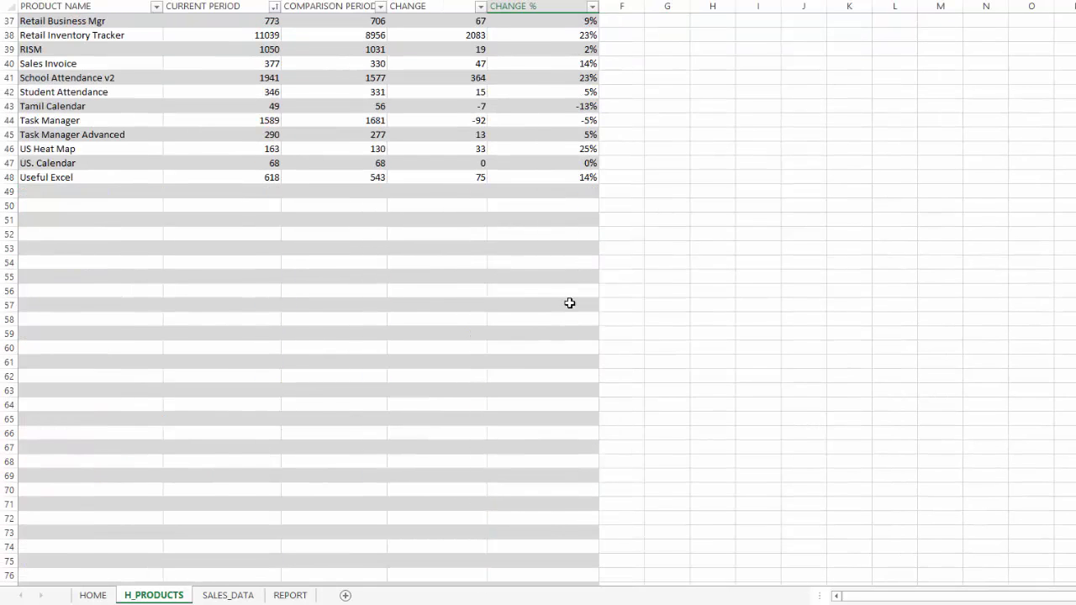
{"action": "scroll", "coordinate": [570, 303], "scroll_direction": "down", "scroll_amount": 15}
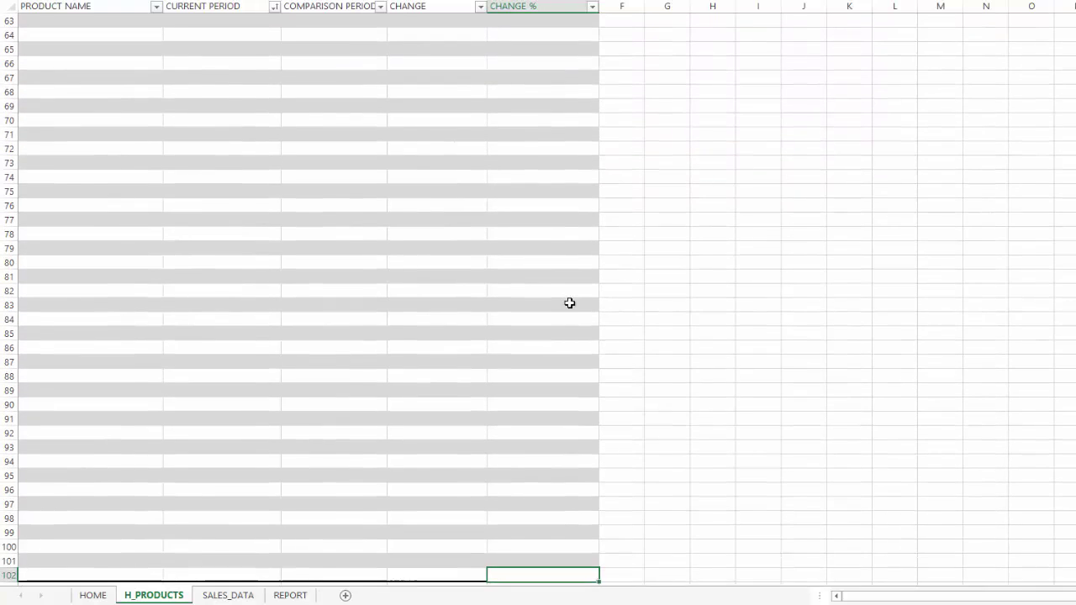
{"action": "scroll", "coordinate": [580, 286], "scroll_direction": "down", "scroll_amount": 1}
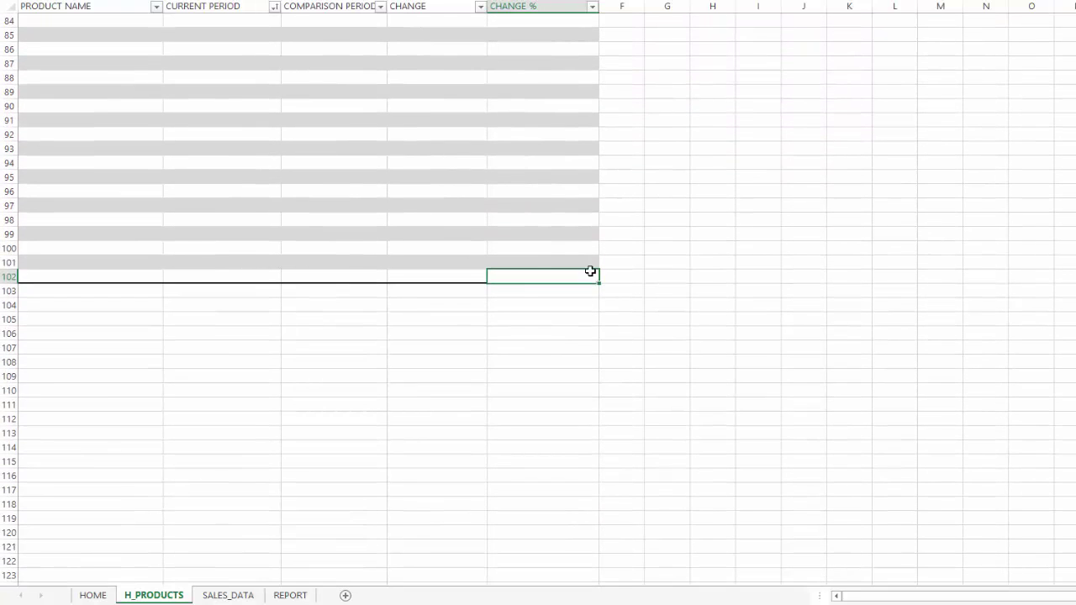
{"action": "left_click", "coordinate": [624, 322]}
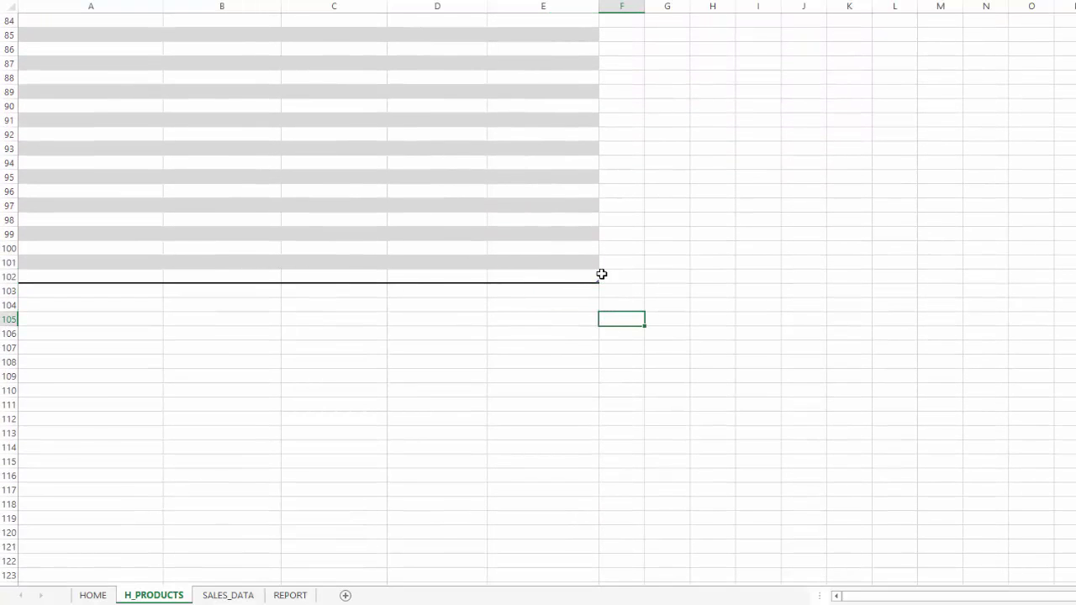
{"action": "left_click", "coordinate": [655, 292]}
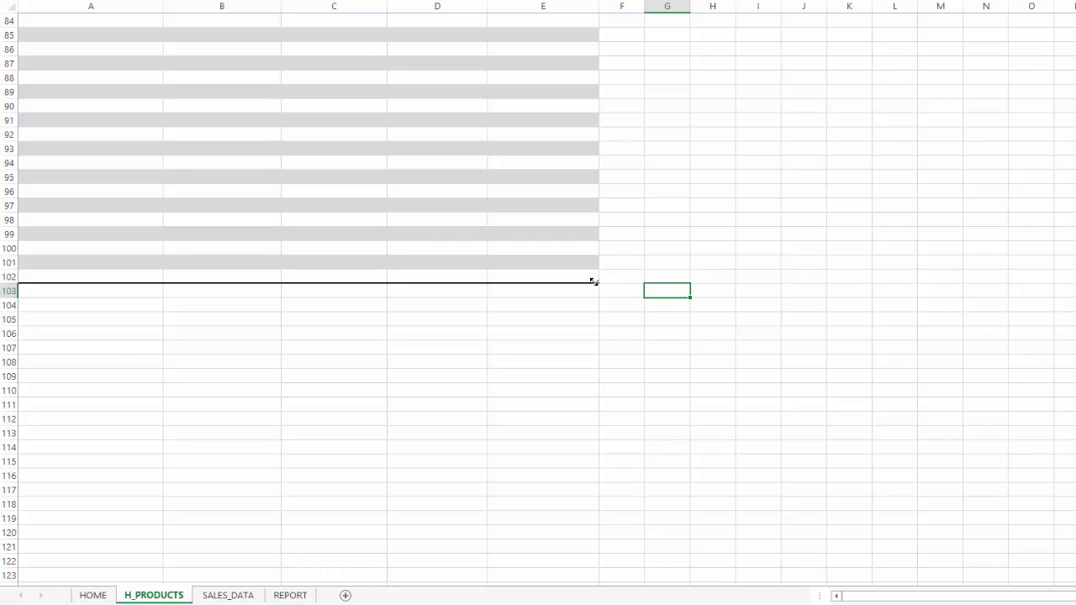
{"action": "left_click_drag", "start_coordinate": [596, 294], "coordinate": [577, 490]}
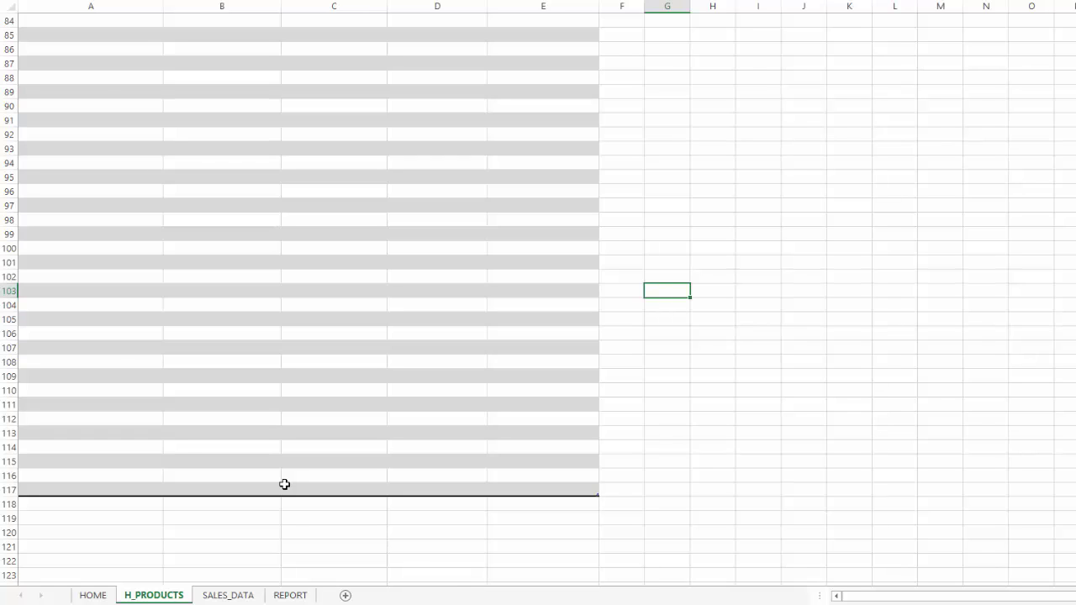
- On the SALES_DATA sheet, go to the first empty row below the sales table and return to its top
{"action": "left_click", "coordinate": [248, 595]}
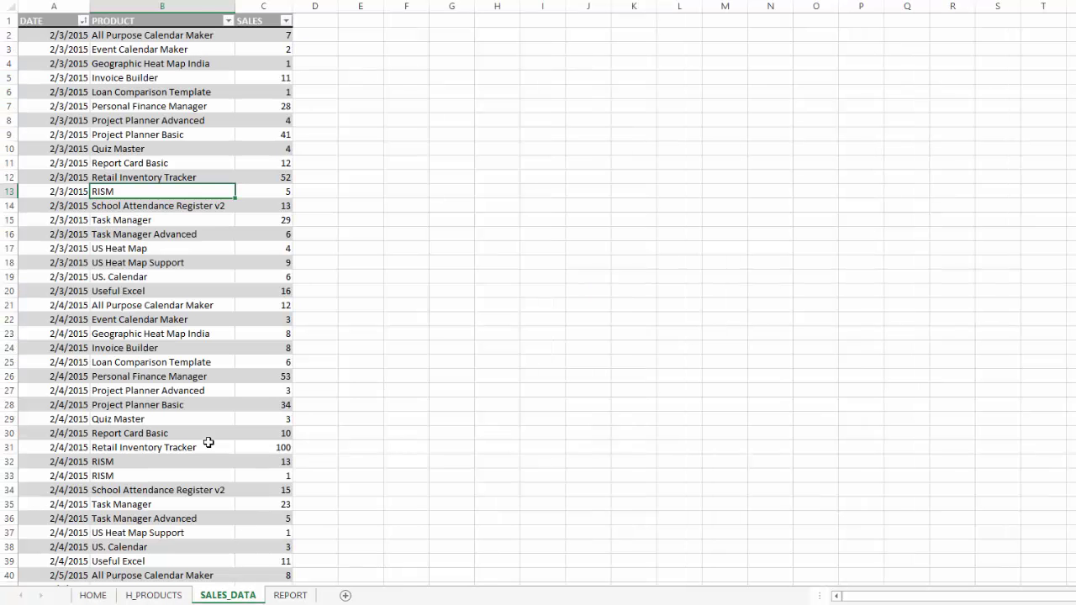
{"action": "left_click", "coordinate": [67, 363]}
{"action": "left_click", "coordinate": [65, 392]}
{"action": "key", "text": "ctrl+Down"}
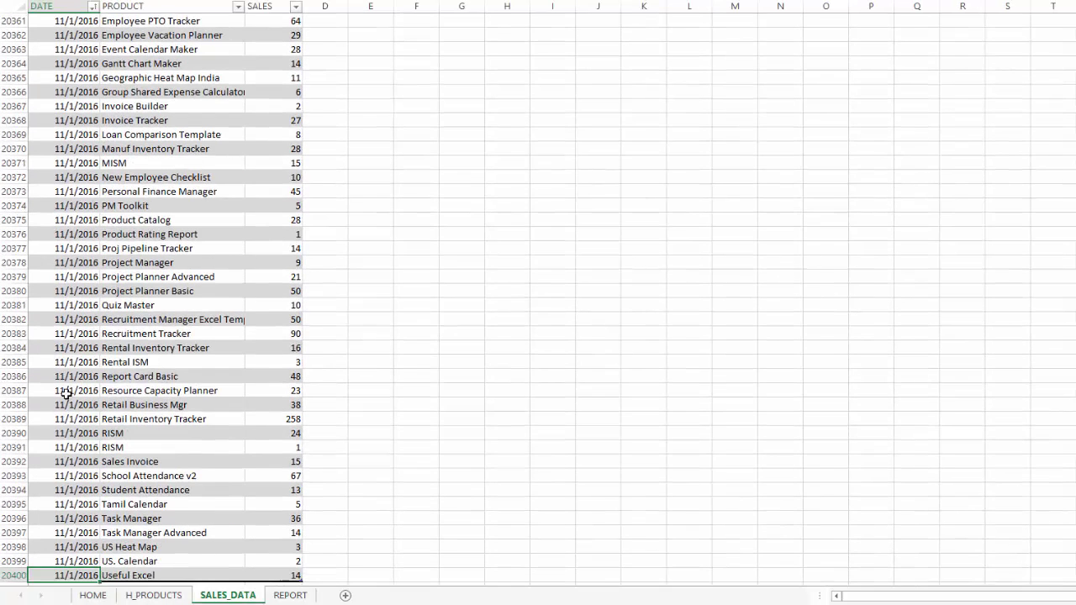
{"action": "key", "text": "Down"}
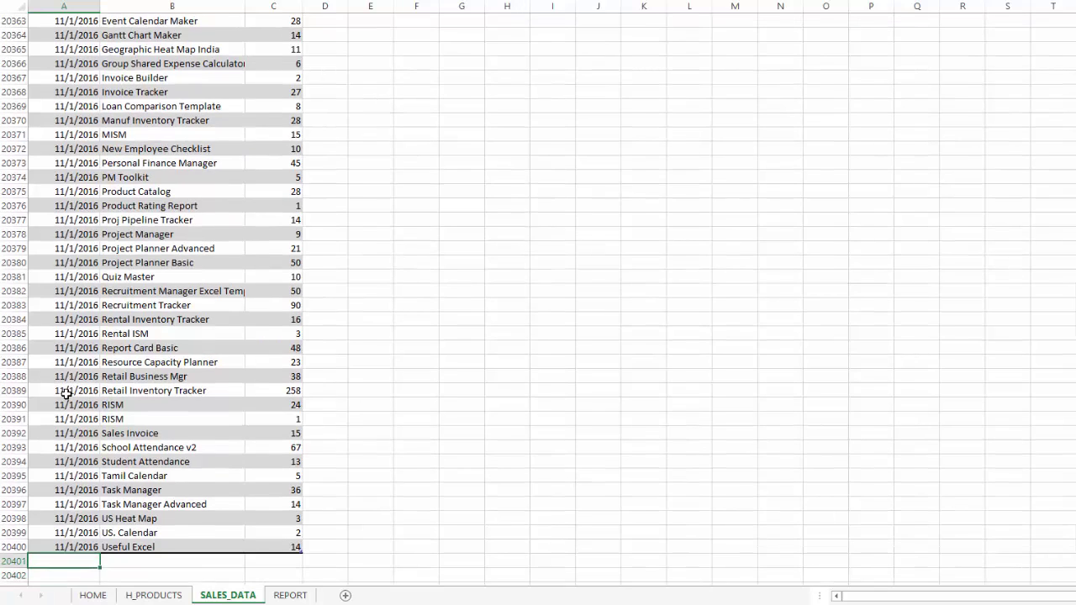
{"action": "key", "text": "ctrl+Home"}
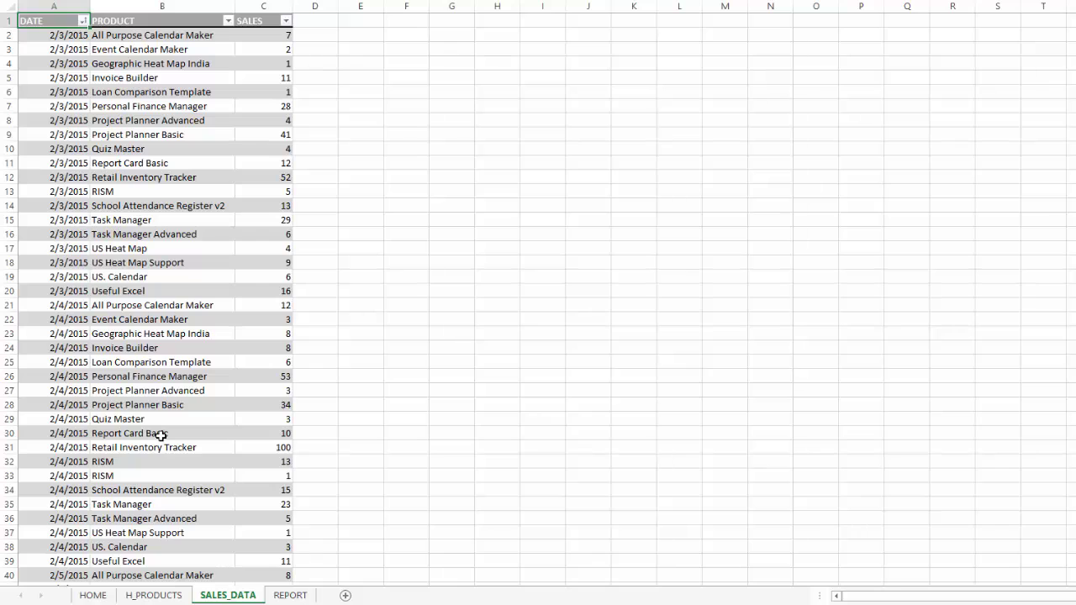
- On the REPORT sheet, replace the formula in the TODAY date cell G3 with the fixed date 1/1/2016
{"action": "left_click", "coordinate": [296, 595]}
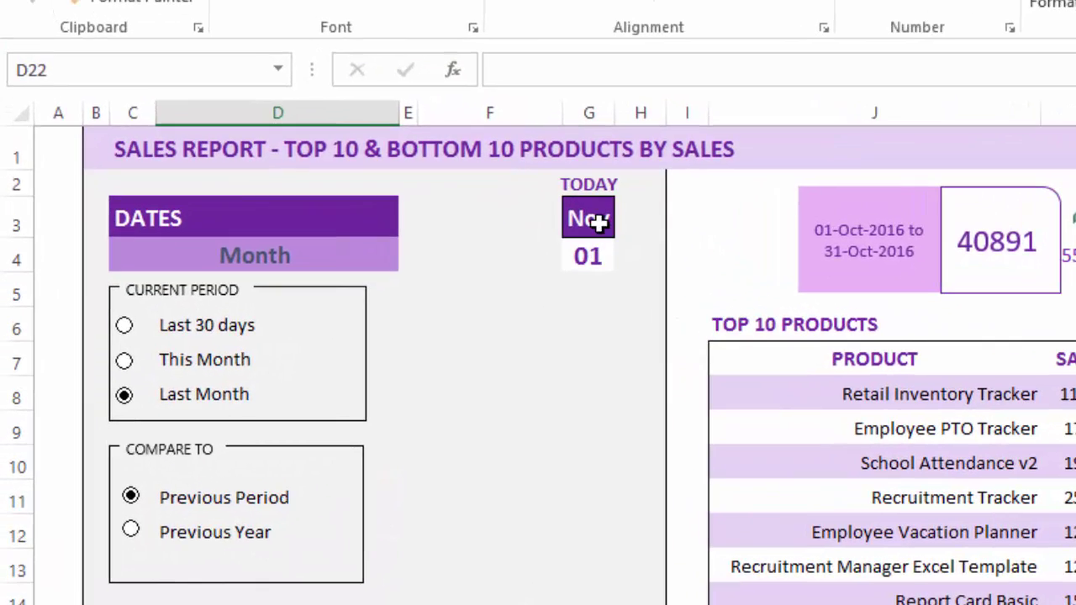
{"action": "left_click", "coordinate": [598, 221]}
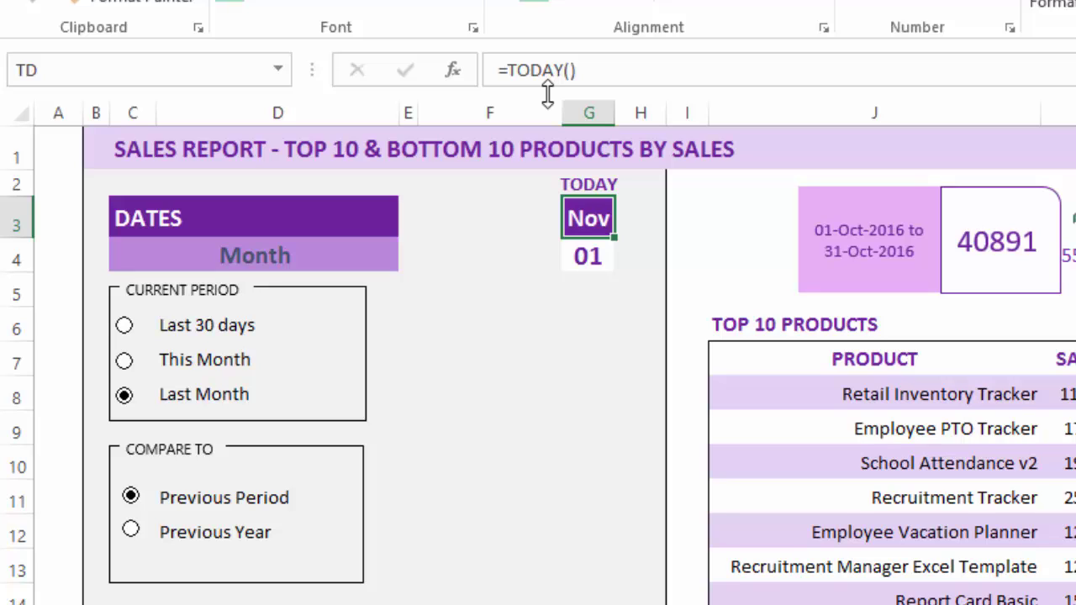
{"action": "left_click_drag", "start_coordinate": [576, 71], "coordinate": [484, 70]}
{"action": "type", "text": "1/1/2016"}
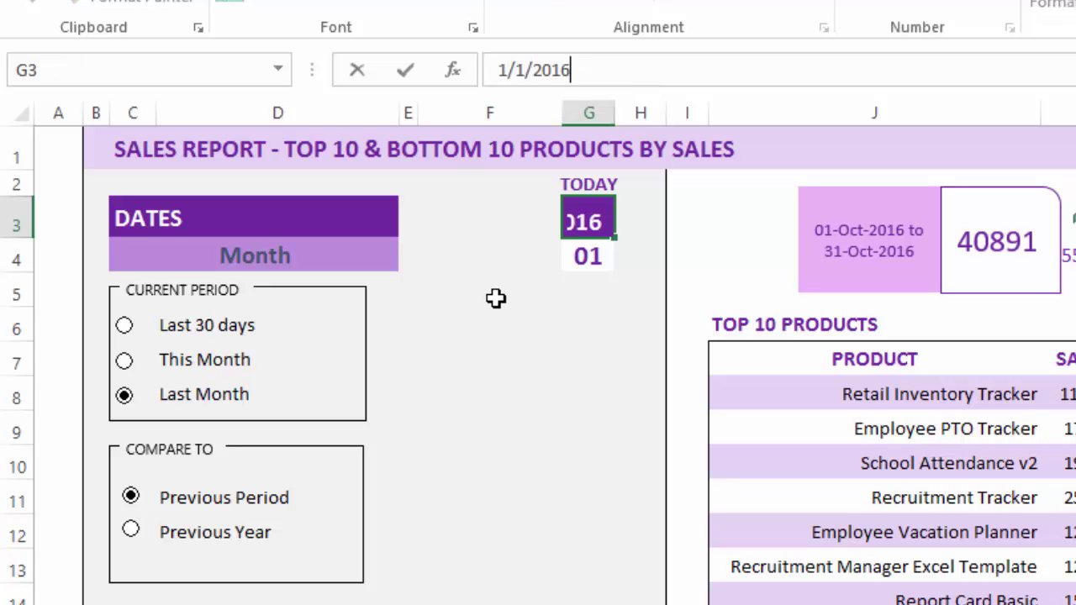
{"action": "key", "text": "Return"}
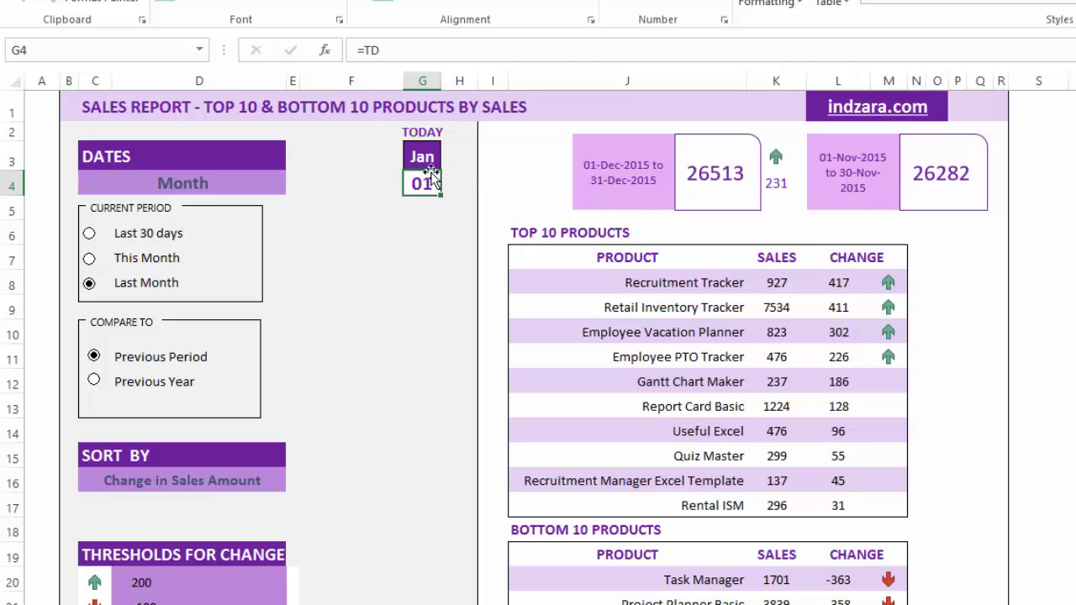
- Restore the formula =TODAY() in the report's TODAY date cell G3
{"action": "left_click", "coordinate": [420, 133]}
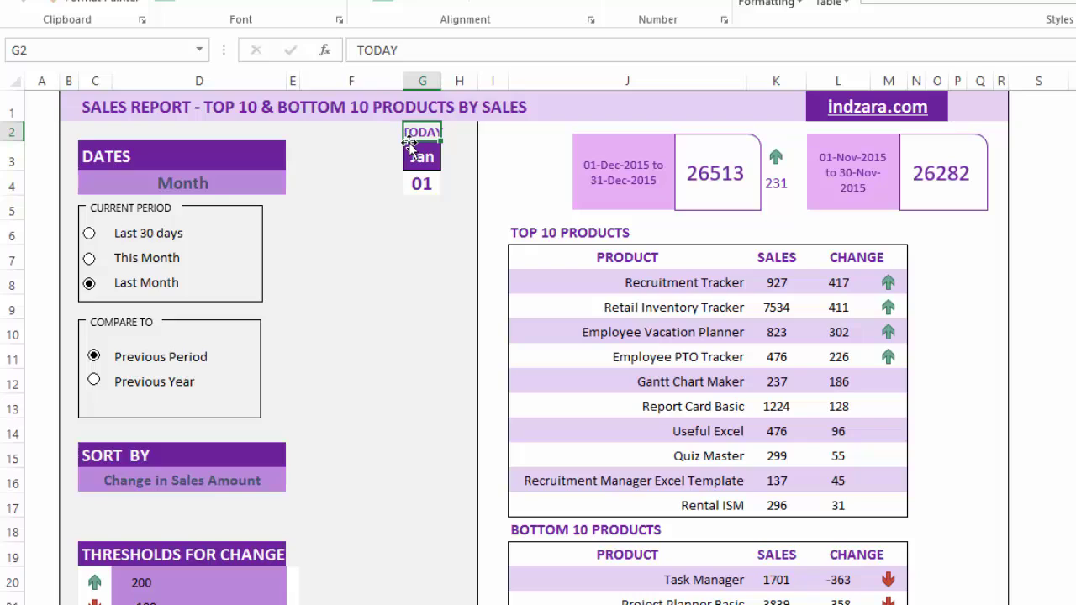
{"action": "left_click", "coordinate": [416, 158]}
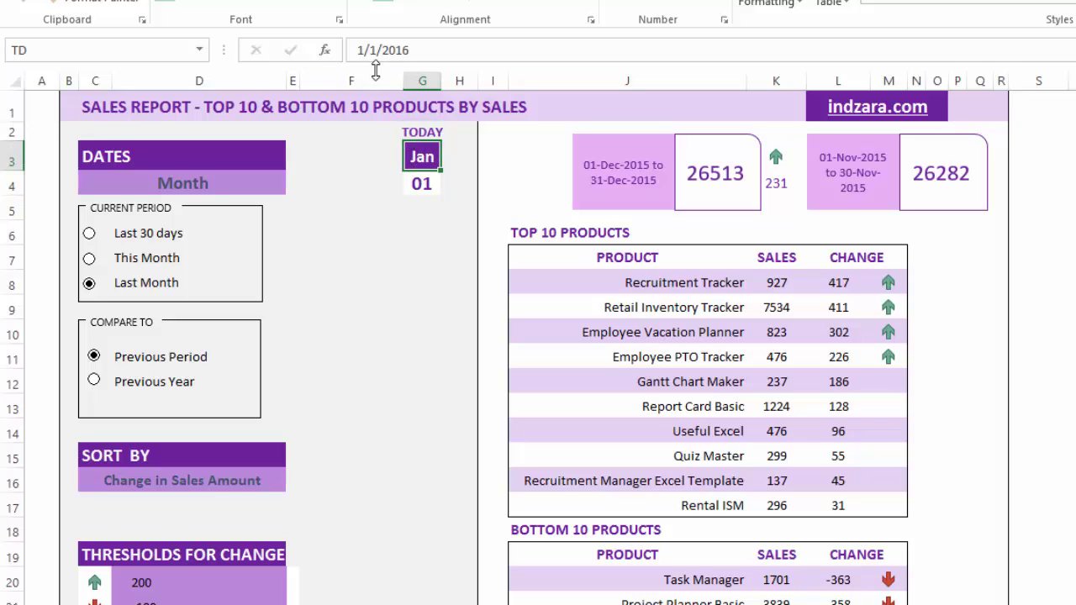
{"action": "type", "text": "=TODASY"}
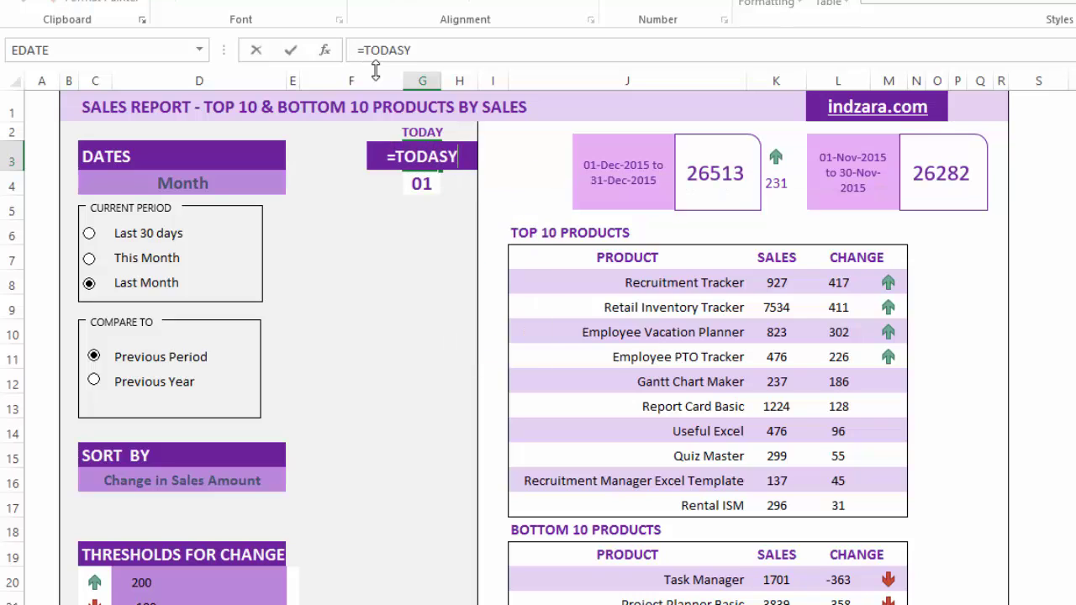
{"action": "key", "text": "BackSpace"}
{"action": "key", "text": "BackSpace"}
{"action": "type", "text": "Y()"}
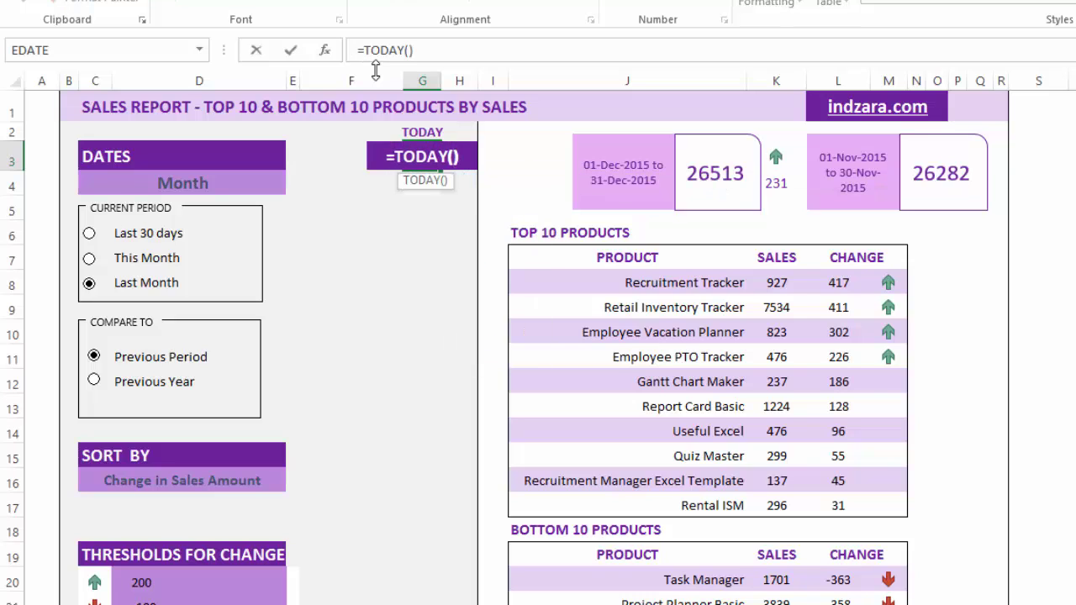
{"action": "key", "text": "Return"}
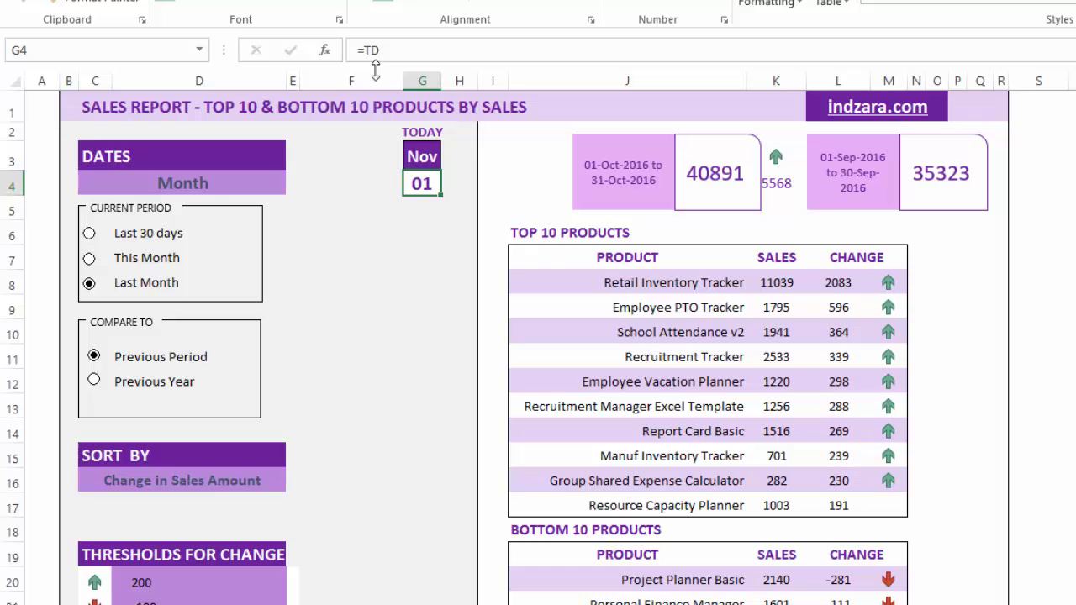
- Open the conditional formatting rules manager and list the rules for the whole REPORT worksheet
{"action": "left_click", "coordinate": [430, 290]}
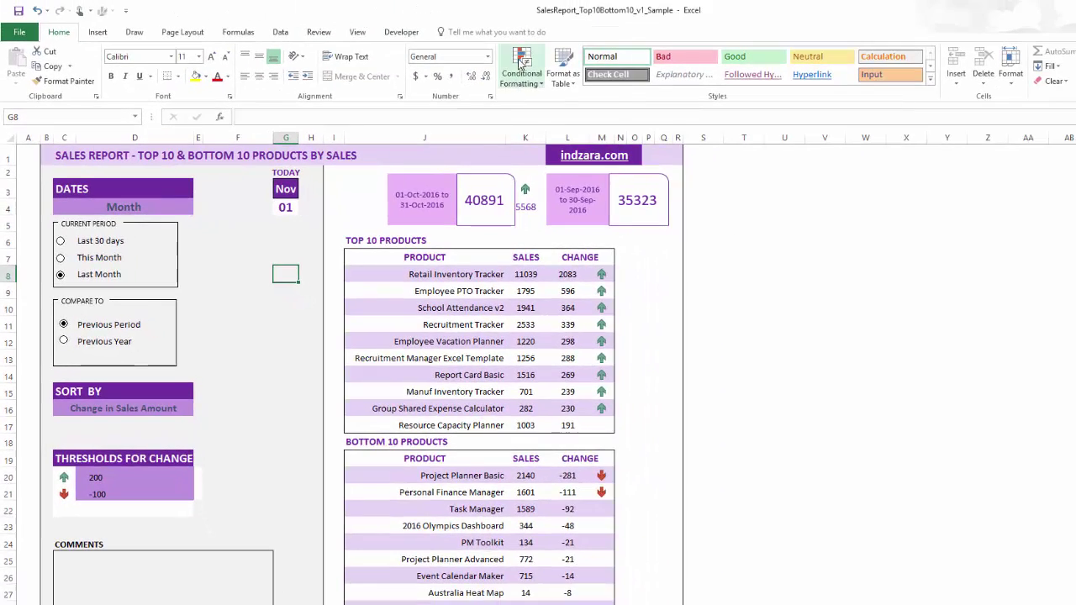
{"action": "left_click", "coordinate": [521, 63]}
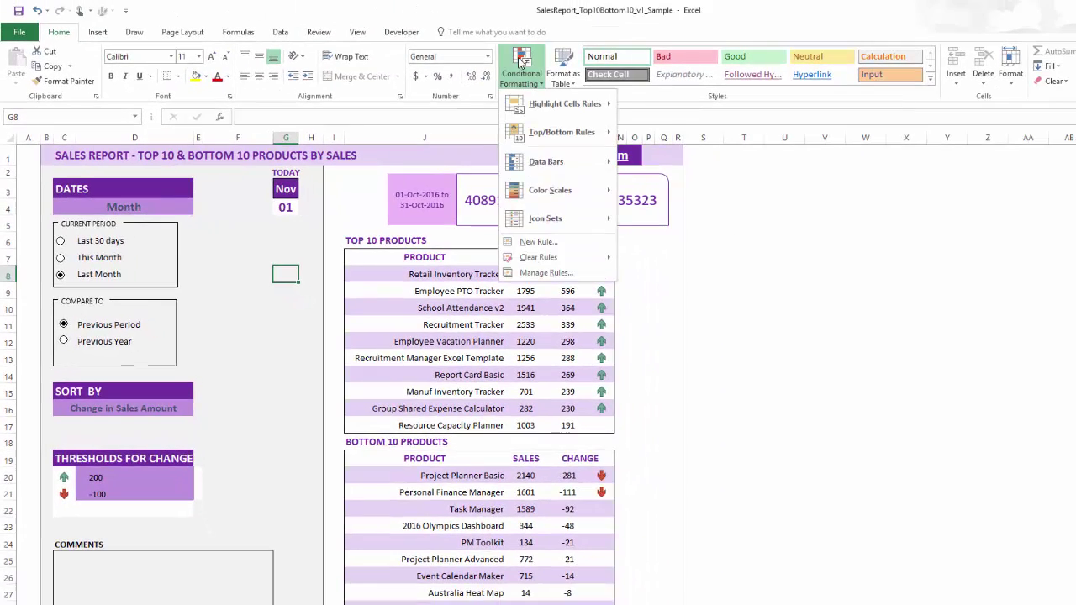
{"action": "left_click", "coordinate": [538, 273]}
{"action": "left_click", "coordinate": [792, 244]}
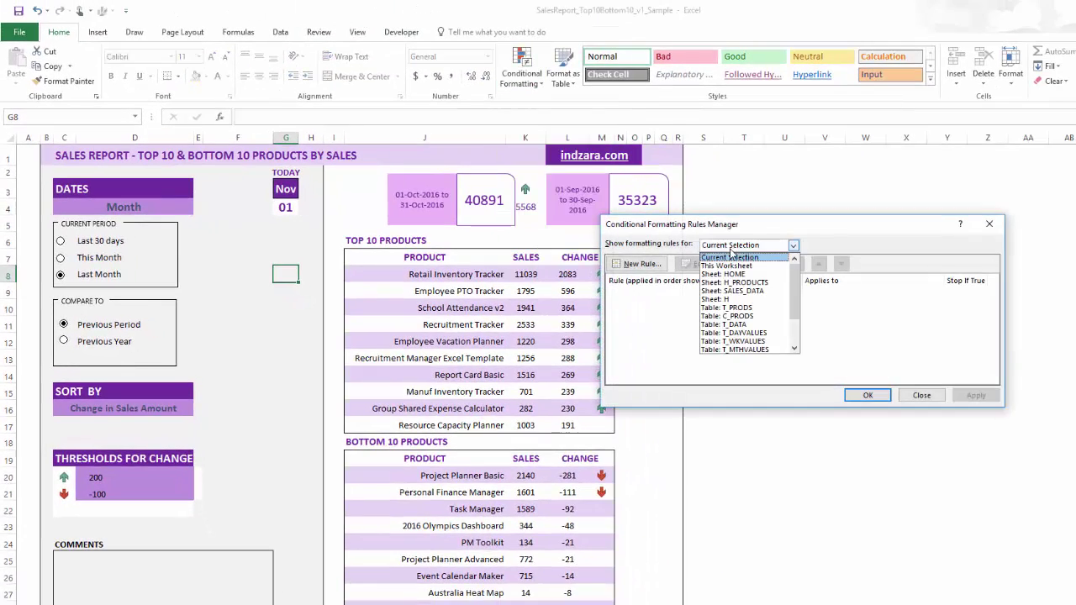
{"action": "left_click", "coordinate": [728, 261]}
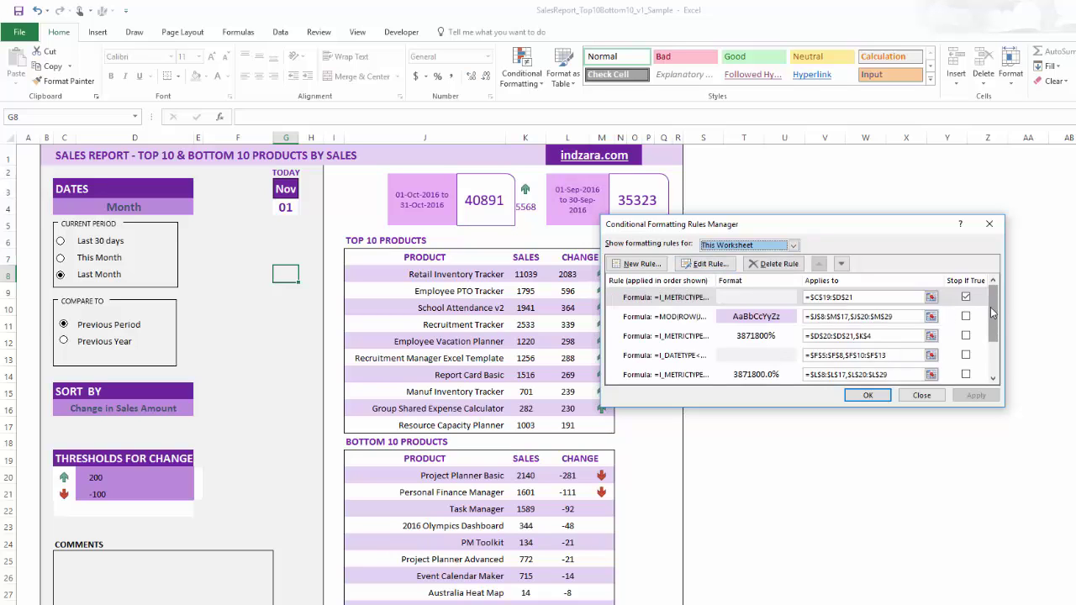
- In the icon set rule covering C20:C21 and the column M change indicators, replace the green up arrow with the green check mark and apply it
{"action": "left_click_drag", "start_coordinate": [990, 307], "coordinate": [991, 352]}
{"action": "left_click", "coordinate": [681, 360]}
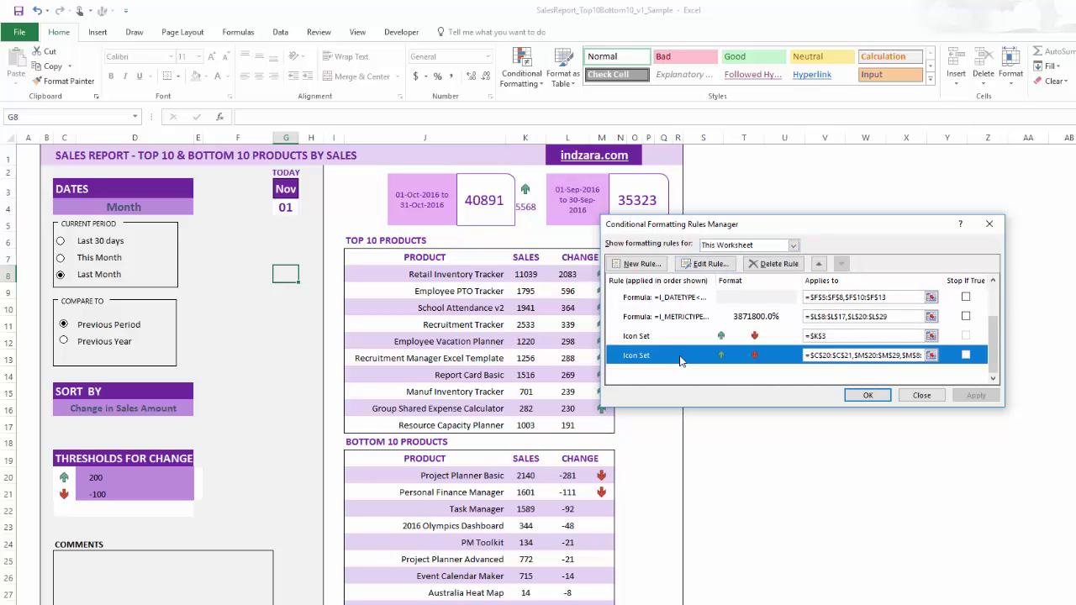
{"action": "left_click", "coordinate": [693, 264]}
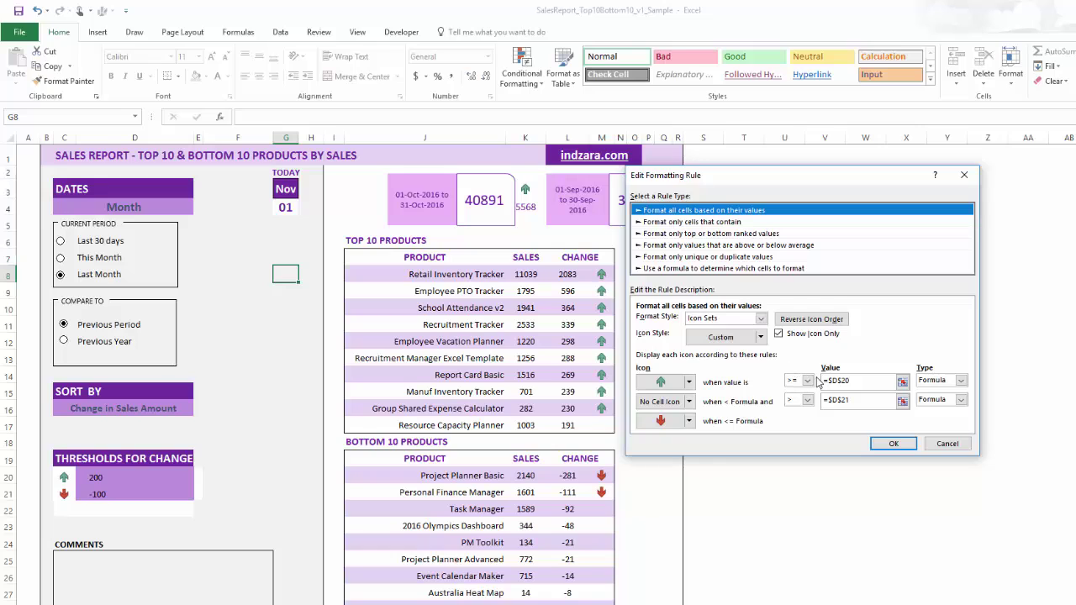
{"action": "left_click", "coordinate": [690, 383]}
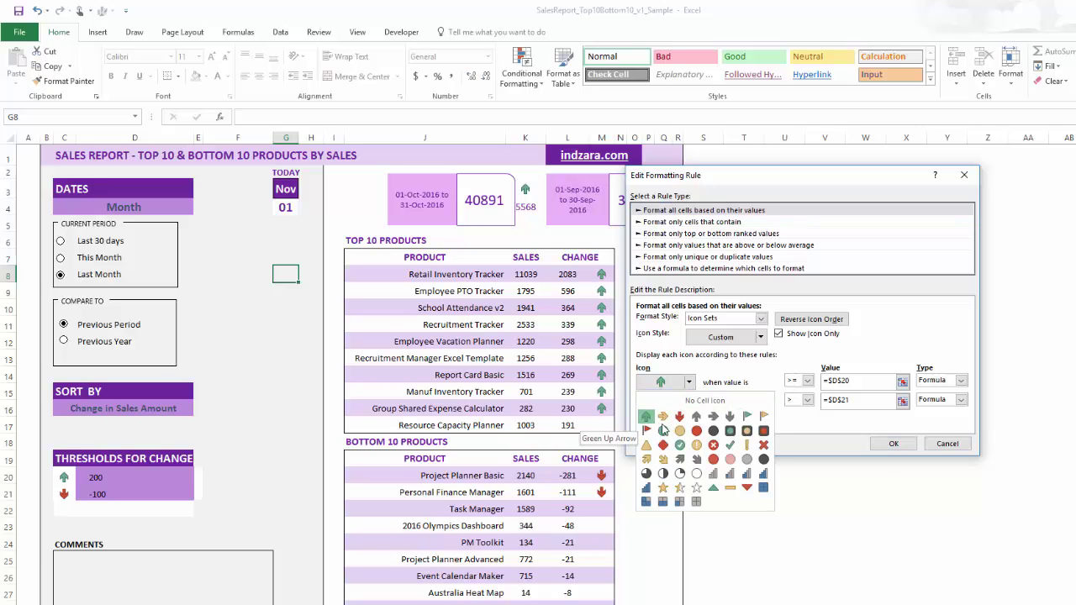
{"action": "left_click", "coordinate": [730, 445]}
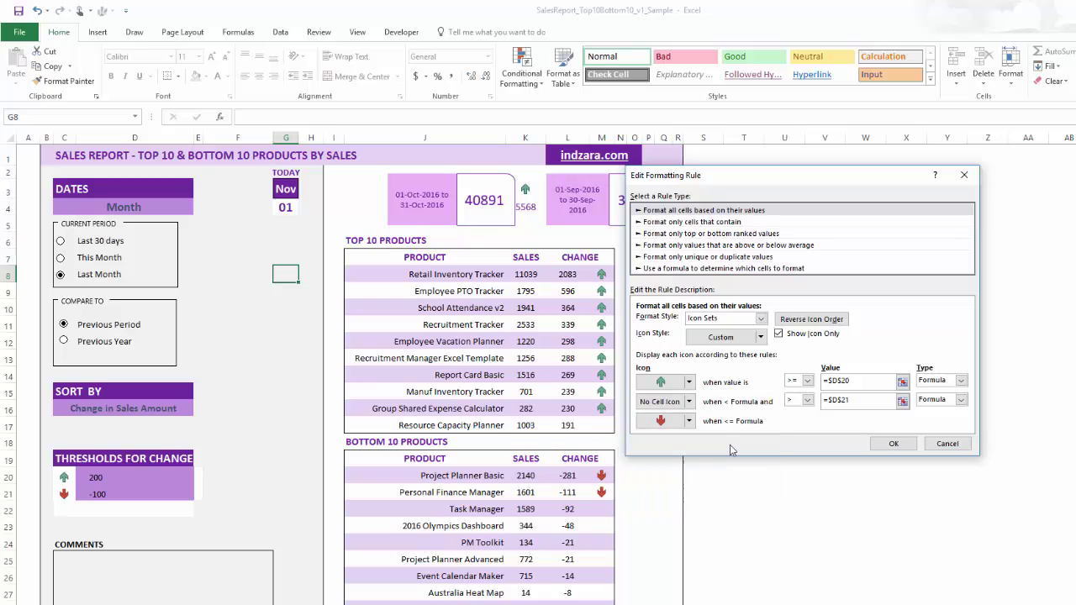
{"action": "left_click", "coordinate": [893, 443]}
{"action": "left_click", "coordinate": [971, 399]}
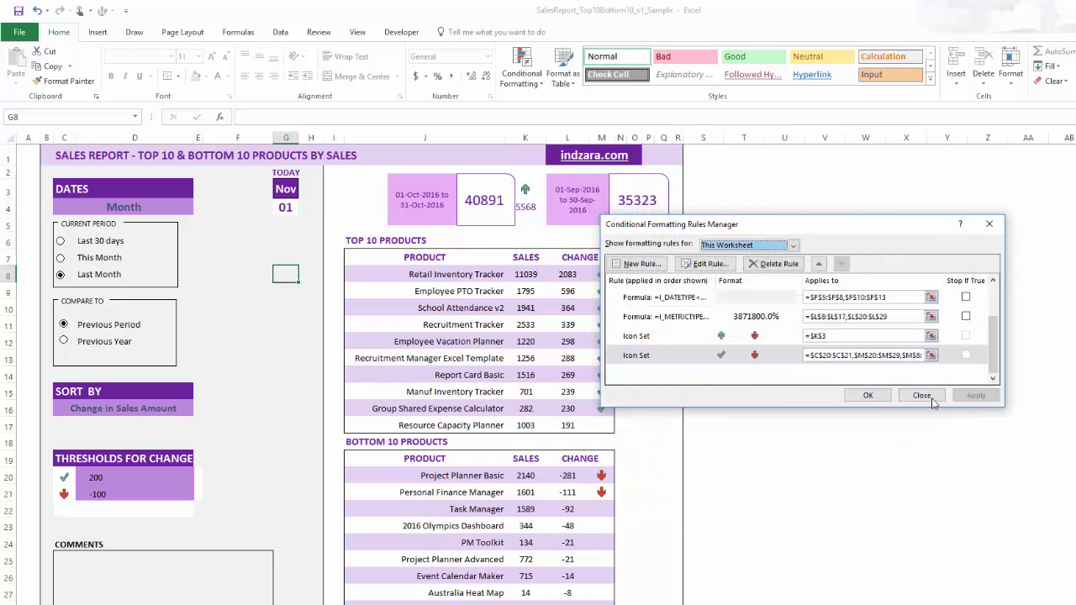
{"action": "left_click", "coordinate": [868, 396]}
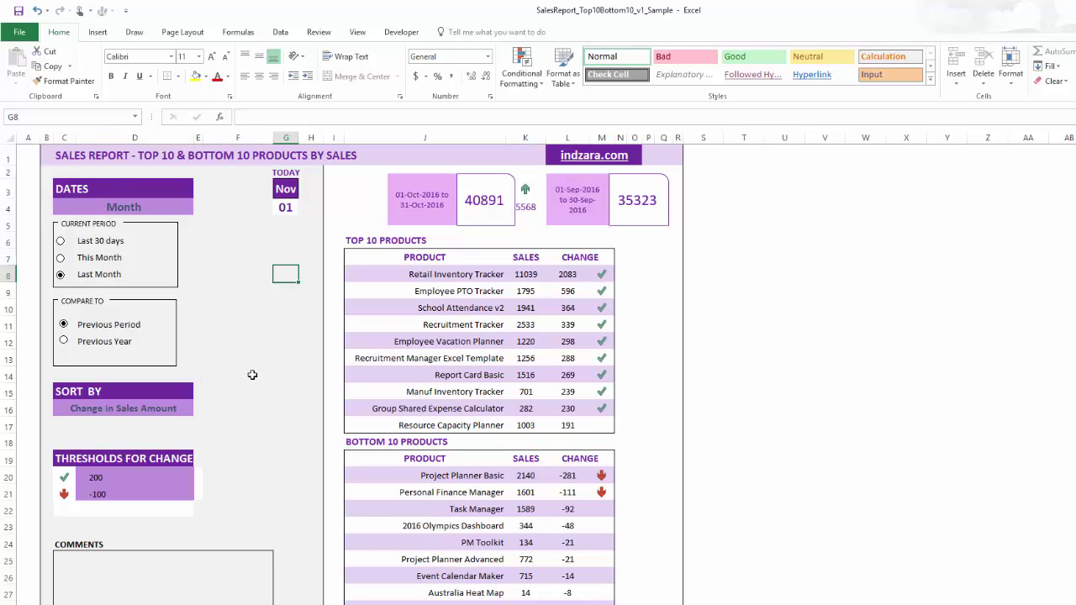
- Review the sheet protection options and the unprotect note in the HOME sheet's instructions, and return to the REPORT sheet
{"action": "left_click", "coordinate": [316, 33]}
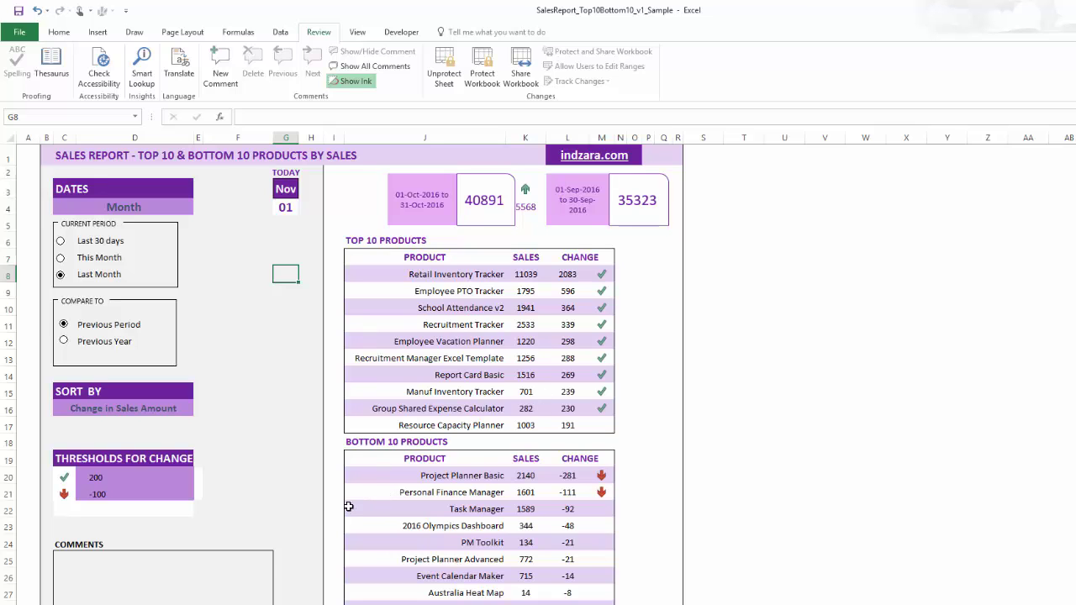
{"action": "right_click", "coordinate": [155, 601]}
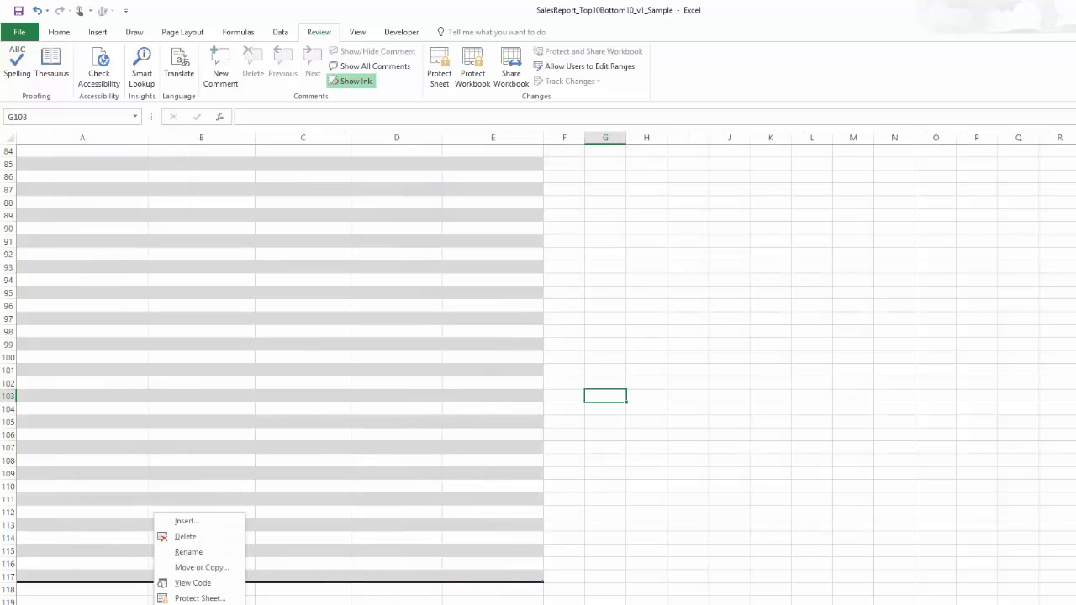
{"action": "key", "text": "Escape"}
{"action": "key", "text": "ctrl+Page_Down"}
{"action": "key", "text": "ctrl+Page_Up"}
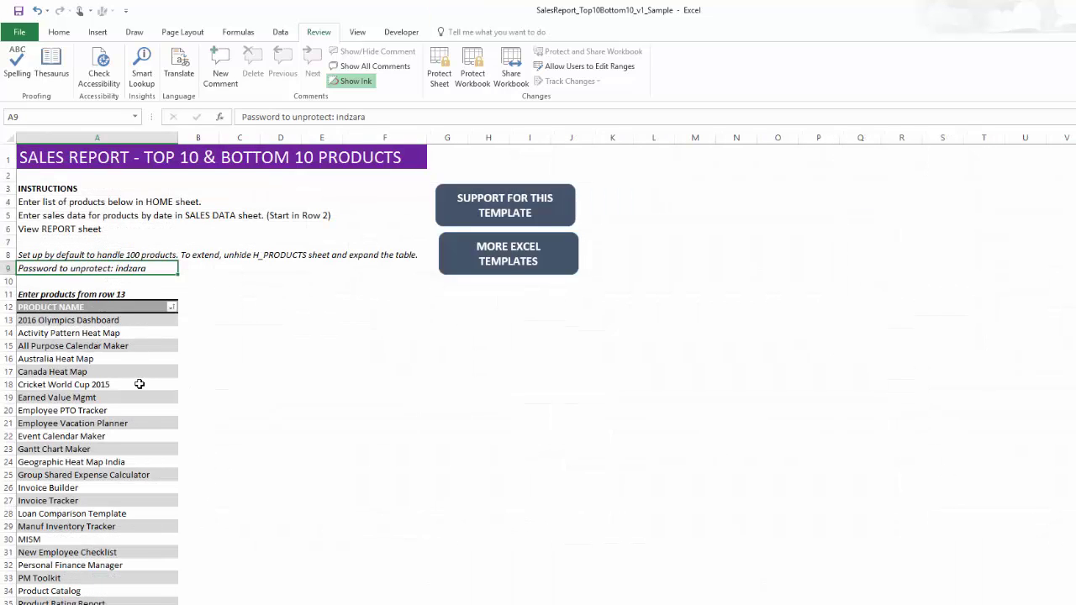
{"action": "key", "text": "ctrl+Page_Down"}
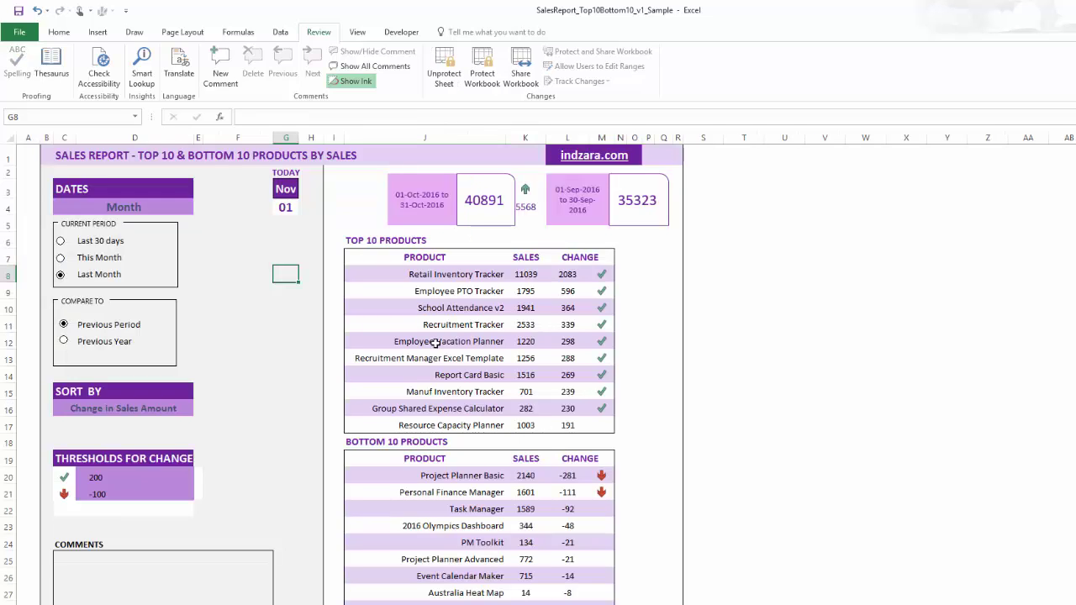